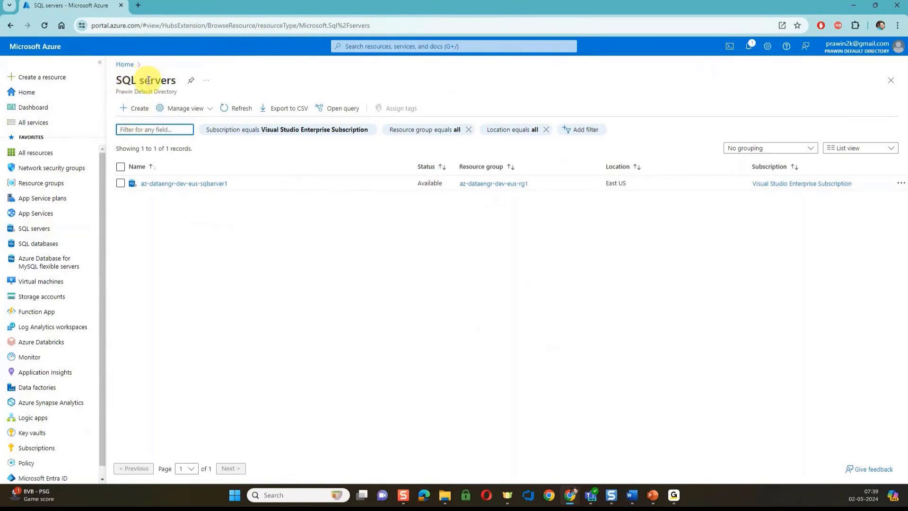
Start a new SQL server named az-fundamentals-sqlserver1 in resource group az-fundamentals-rg1
left_click(143, 112)
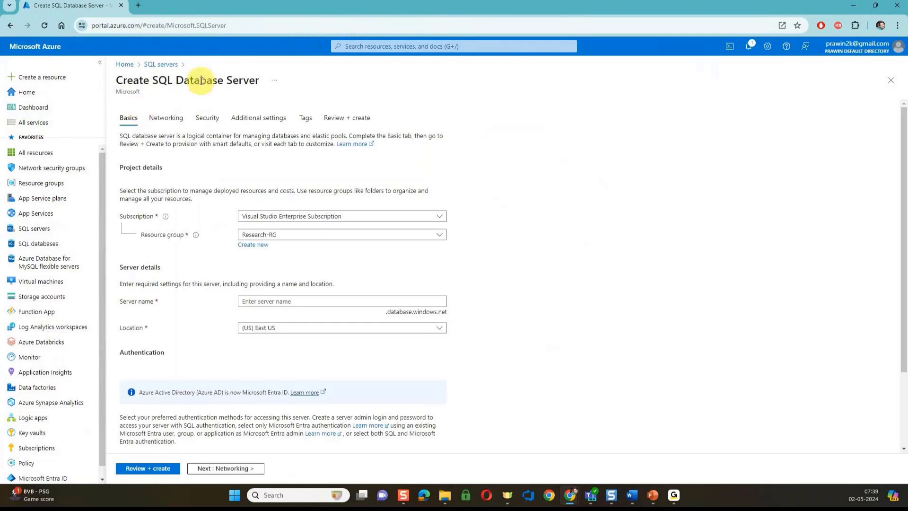
left_click(291, 236)
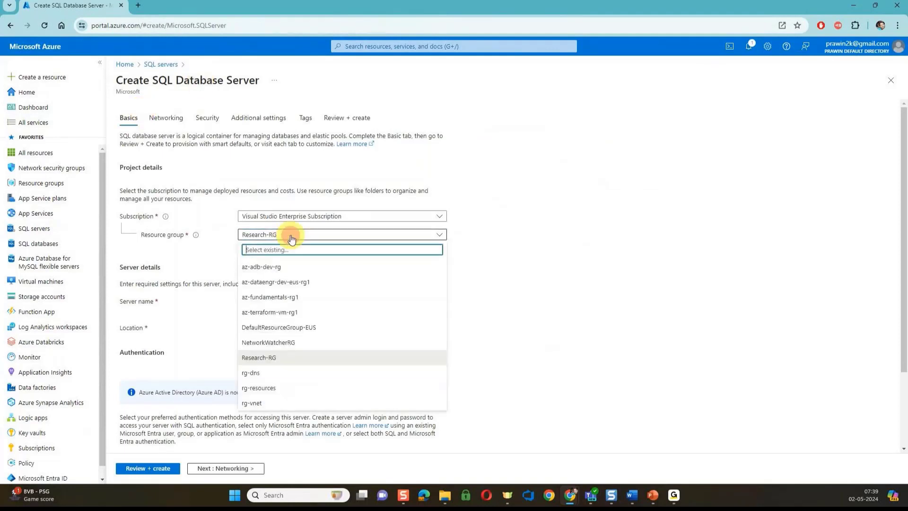
left_click(273, 297)
left_click(278, 305)
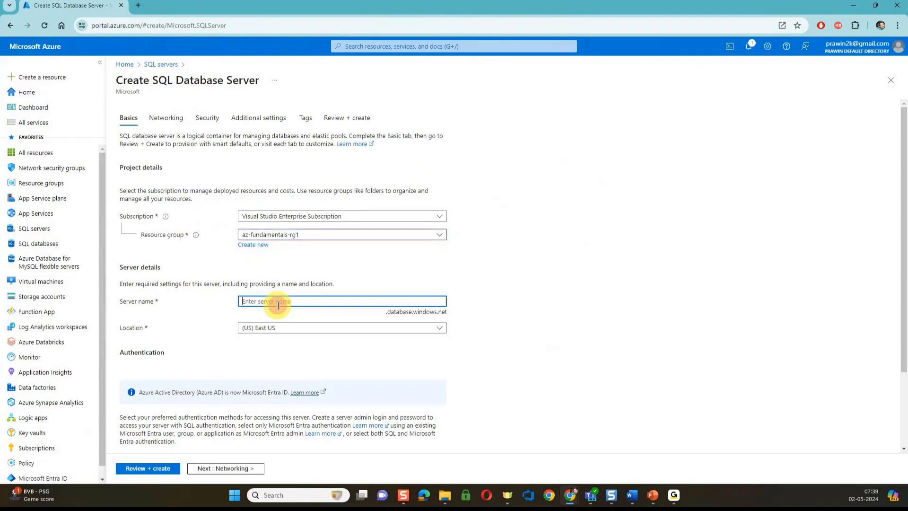
type("az-fundamentals-sqlserver1")
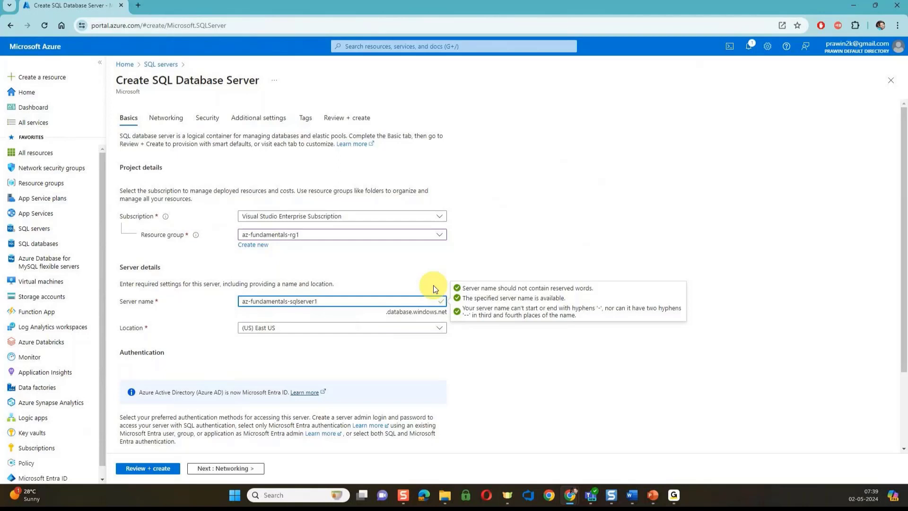
scroll(433, 288, "down", 2)
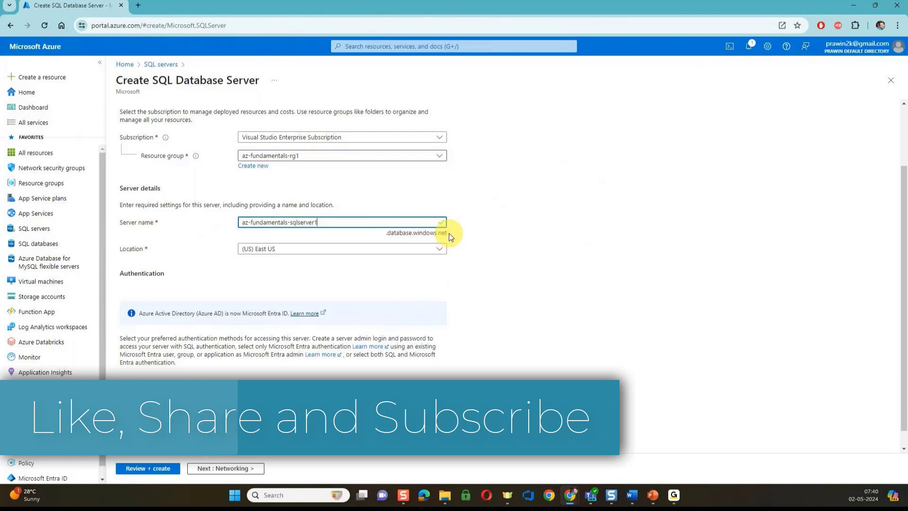
scroll(449, 233, "down", 1)
scroll(450, 234, "down", 1)
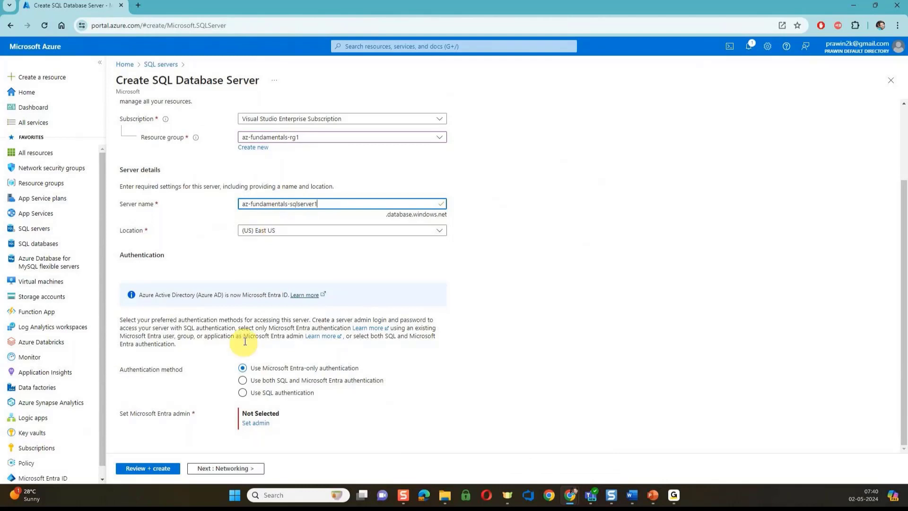
Choose SQL authentication and enter the server admin login, password and matching confirmation
left_click(243, 393)
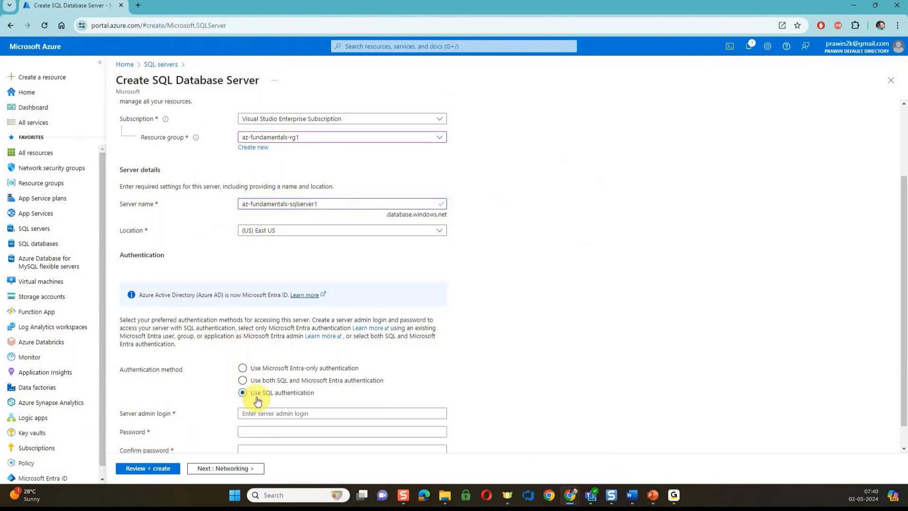
left_click(243, 414)
scroll(259, 415, "down", 1)
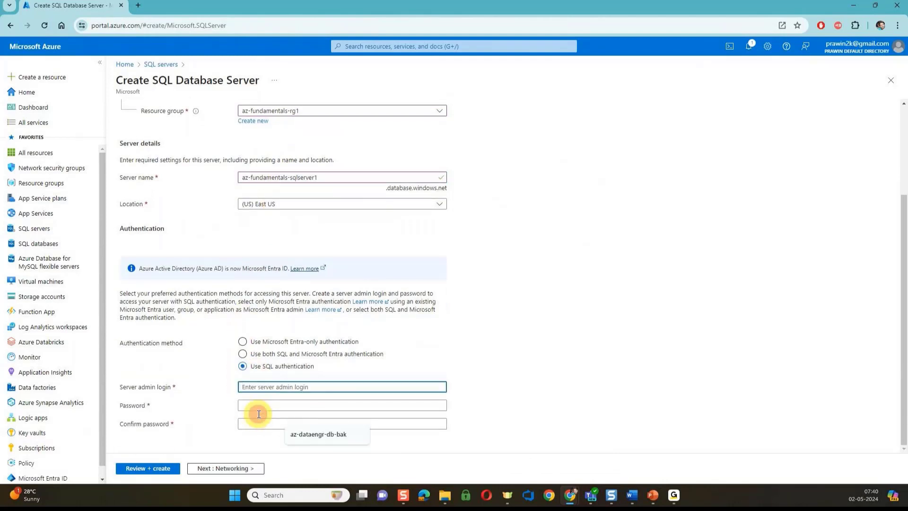
type("sqladmin")
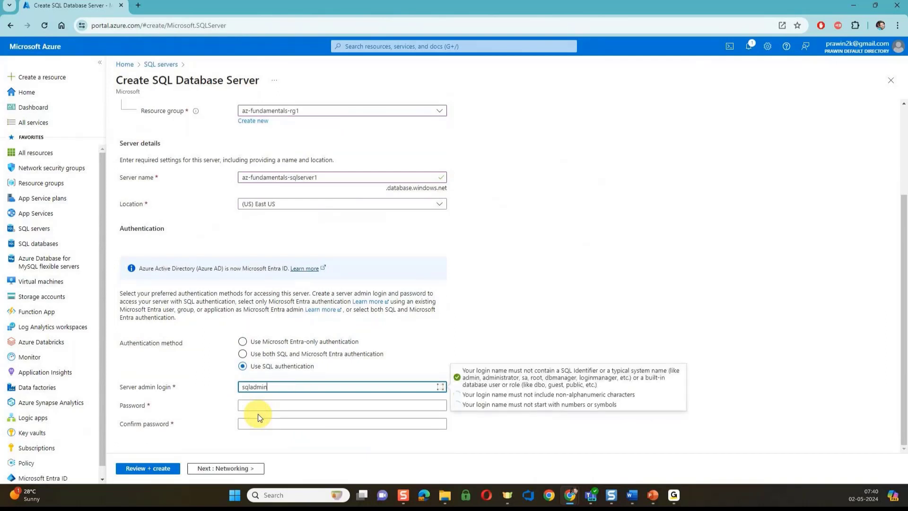
key("Tab")
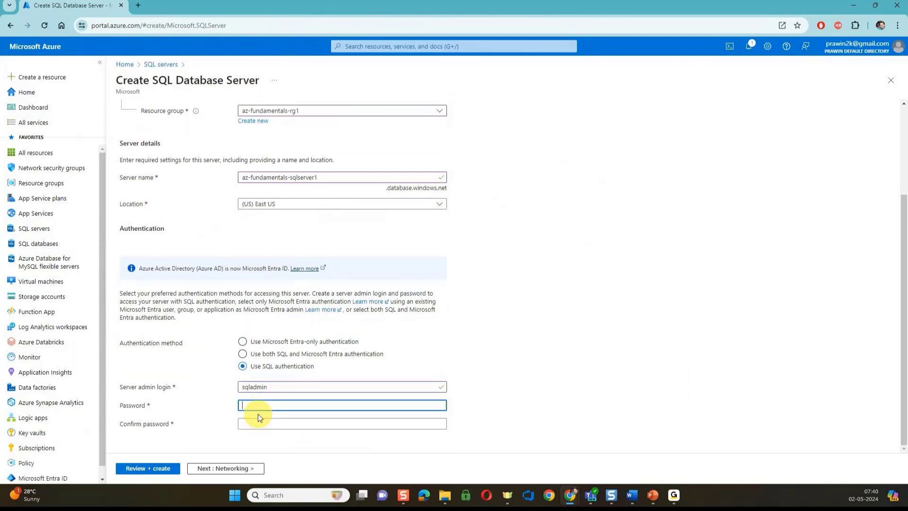
type("abc1234")
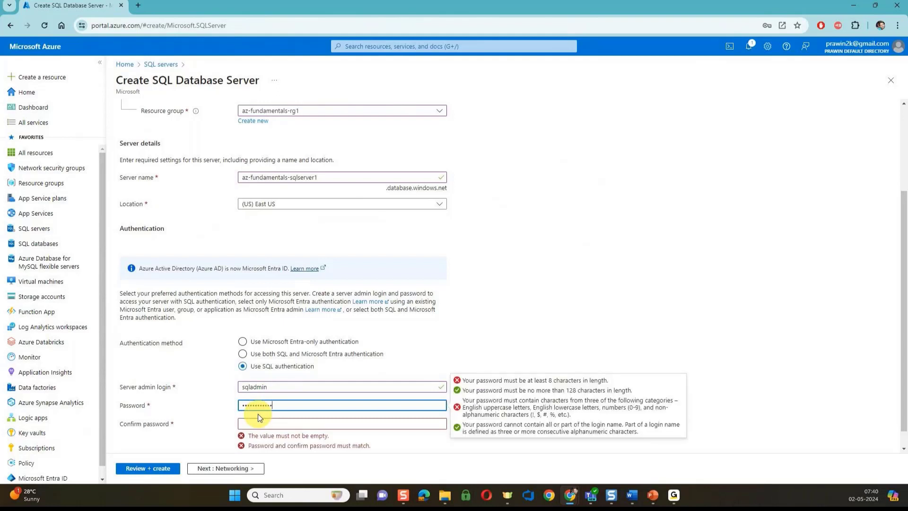
key("Tab")
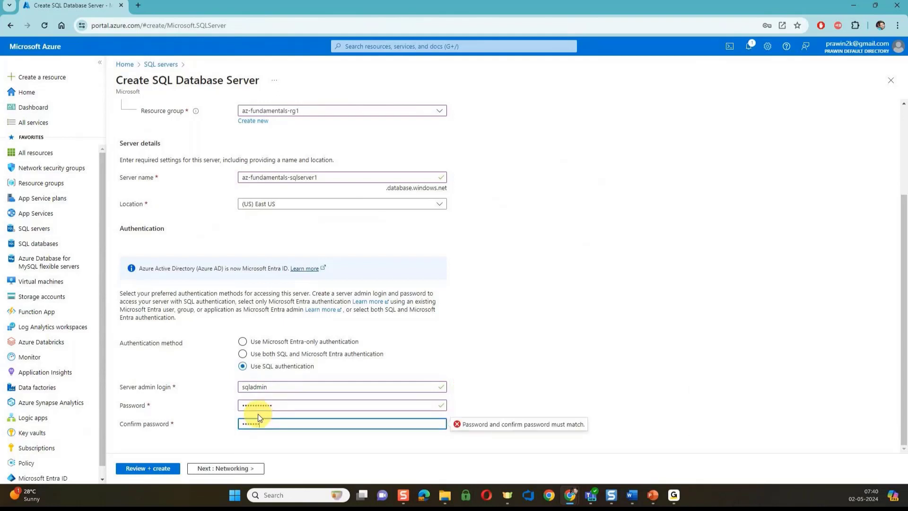
type("1")
left_click(515, 344)
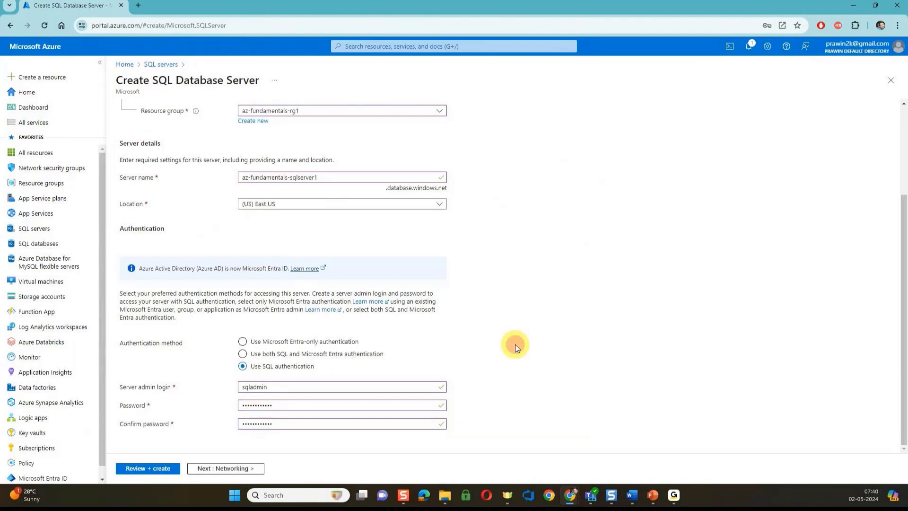
scroll(516, 344, "up", 3)
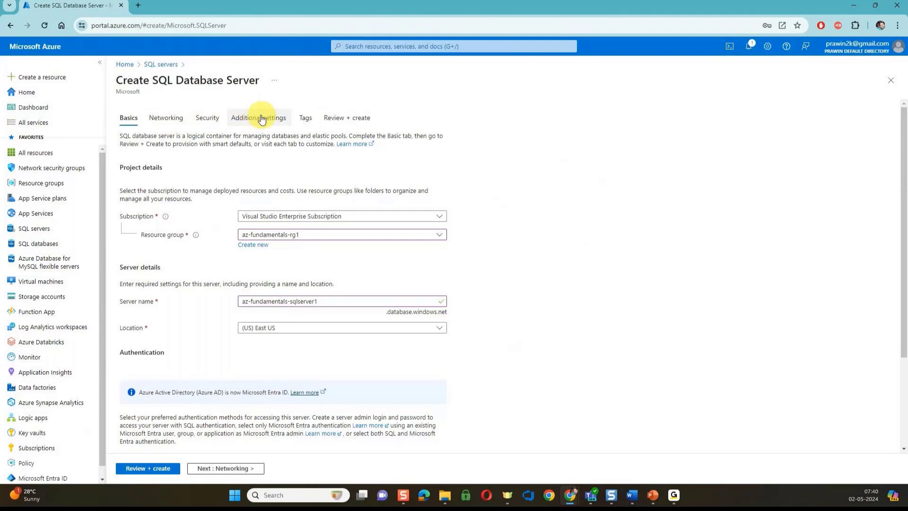
Review the server settings, noting no additional charges, and create az-fundamentals-sqlserver1
left_click(178, 468)
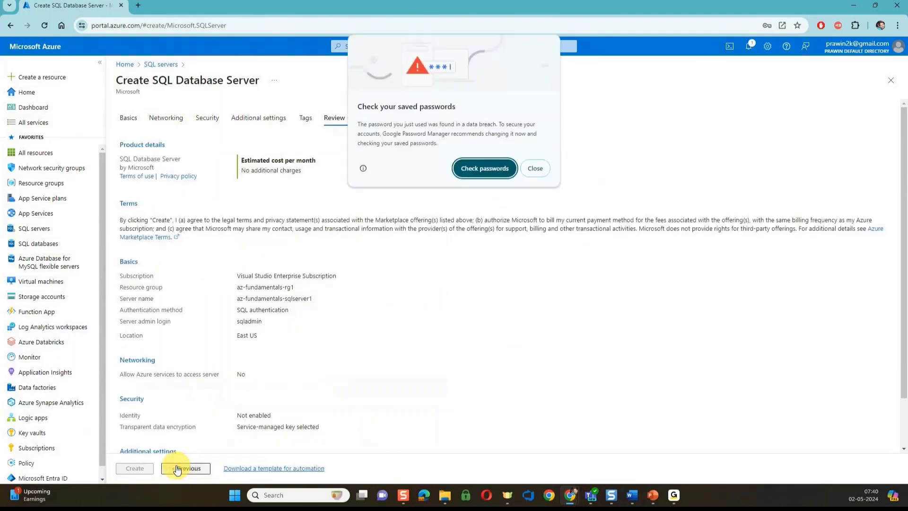
left_click(535, 169)
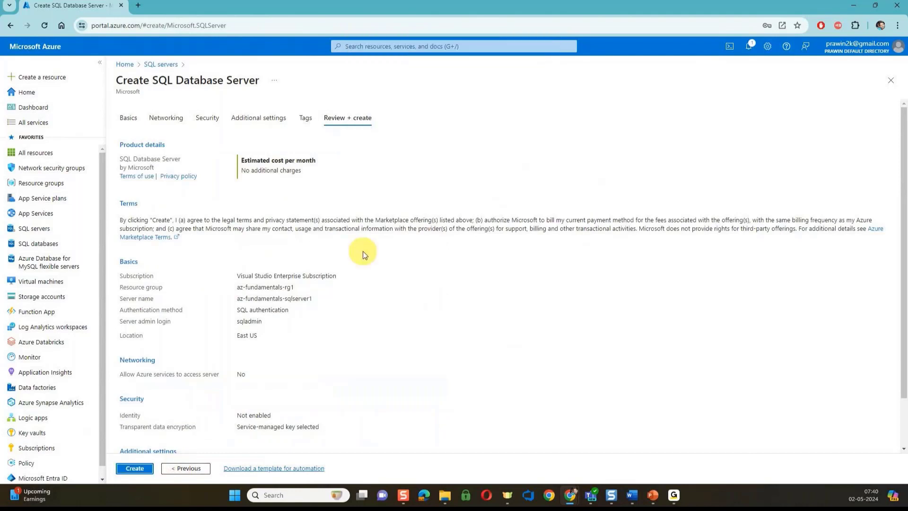
triple_click(268, 174)
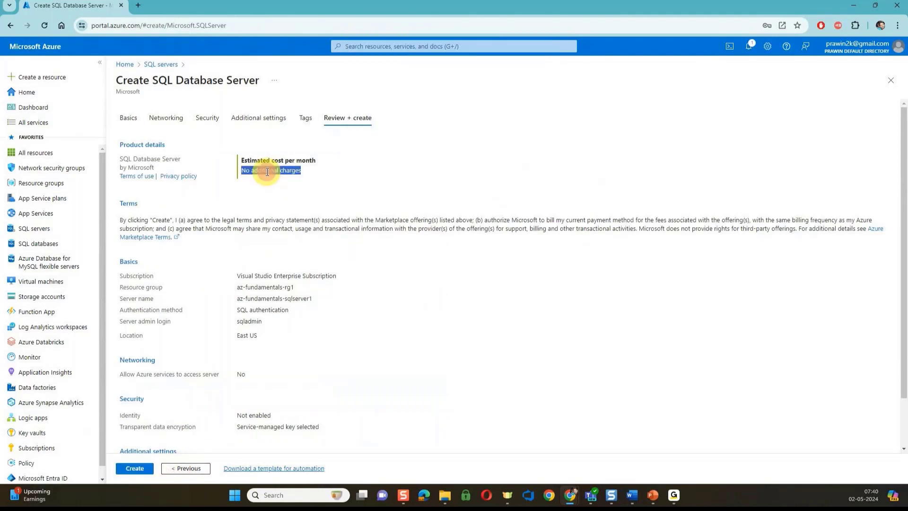
left_click(136, 470)
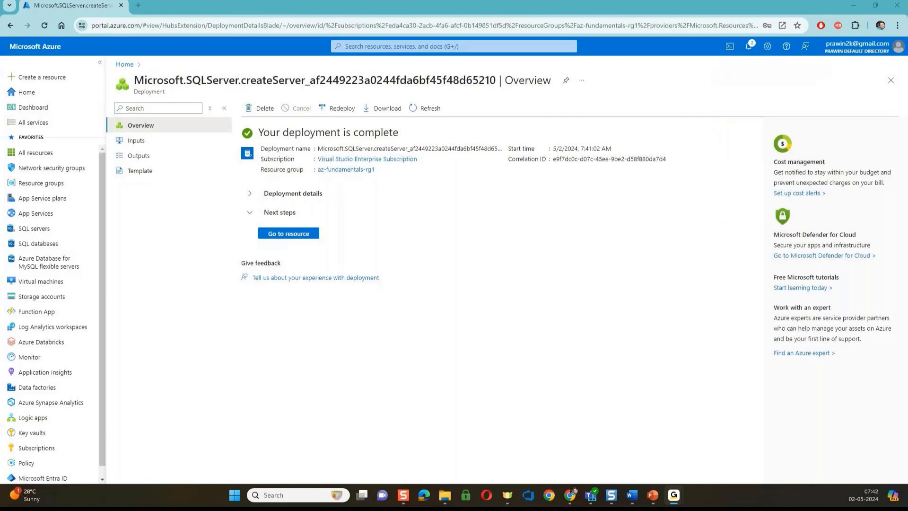
Open the az-fundamentals-sqlserver1 resource and show the SQL databases list
left_click(281, 235)
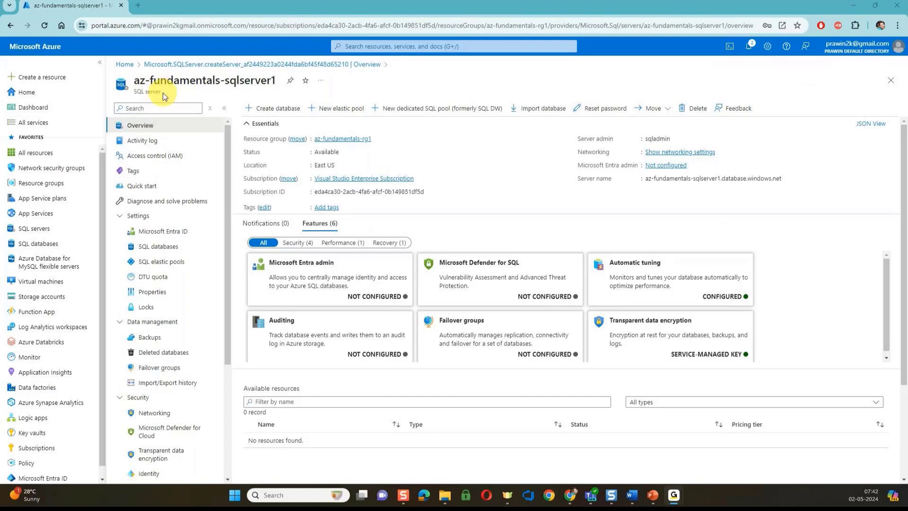
left_click(43, 245)
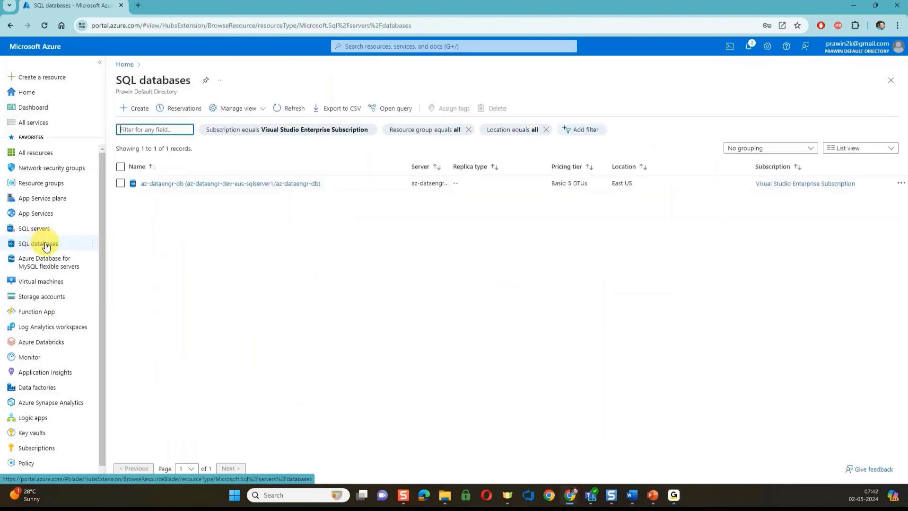
Start a SQL database named database1 and open its compute and storage configuration
left_click(139, 109)
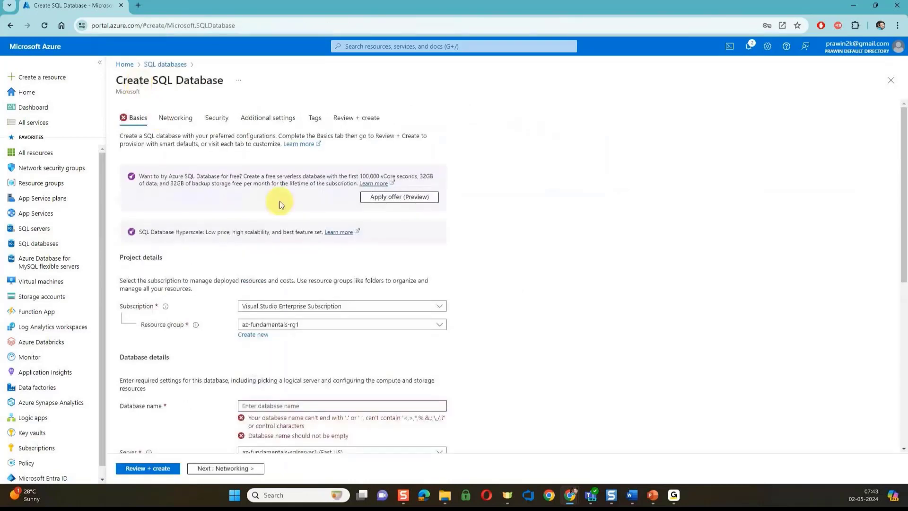
scroll(280, 200, "down", 6)
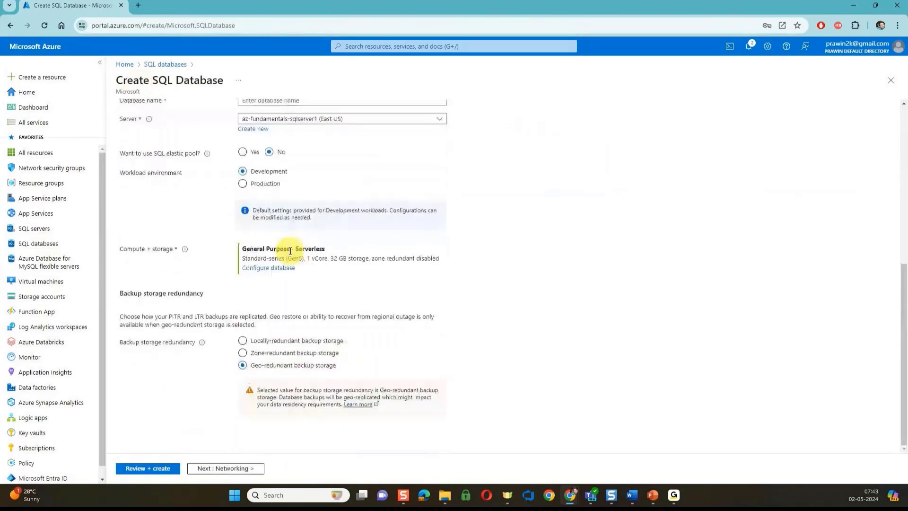
scroll(301, 138, "up", 2)
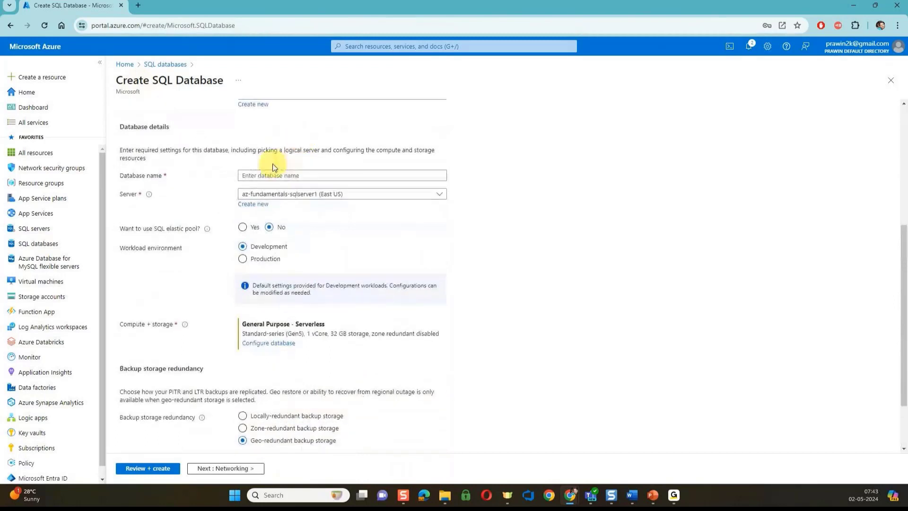
scroll(273, 167, "up", 3)
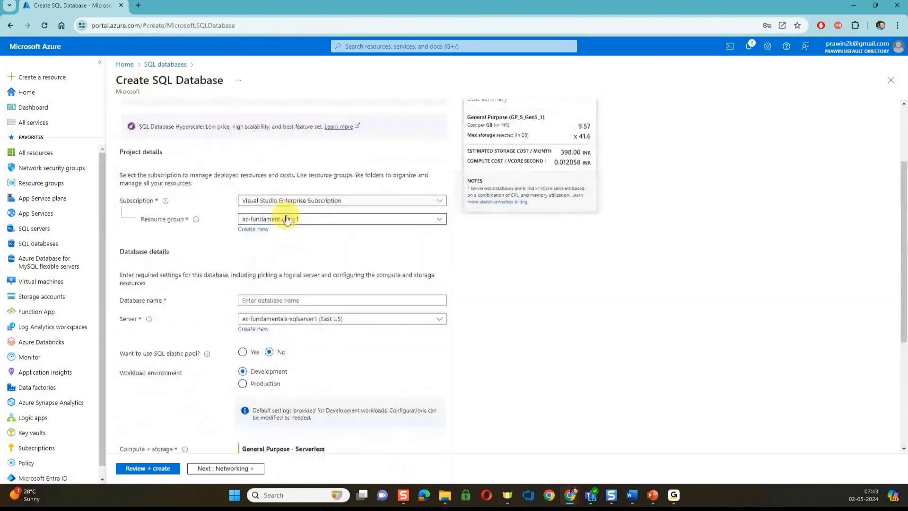
left_click(265, 299)
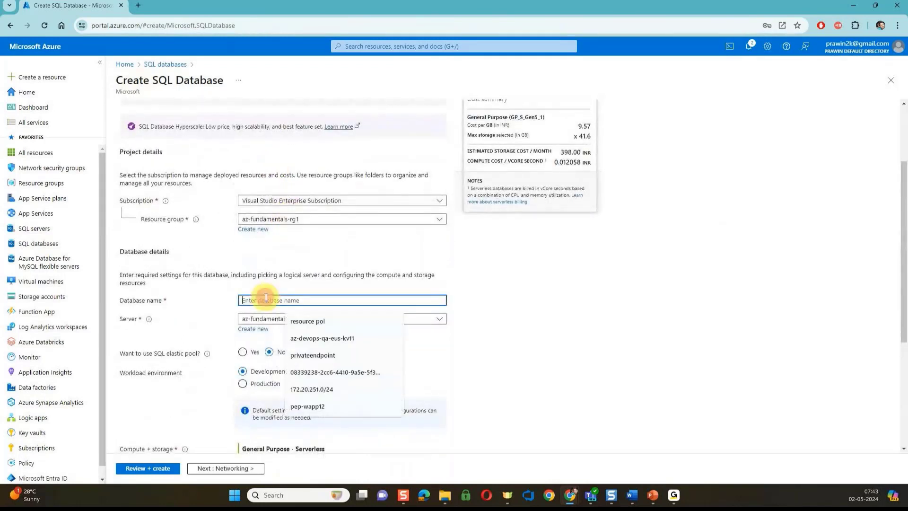
type("databas")
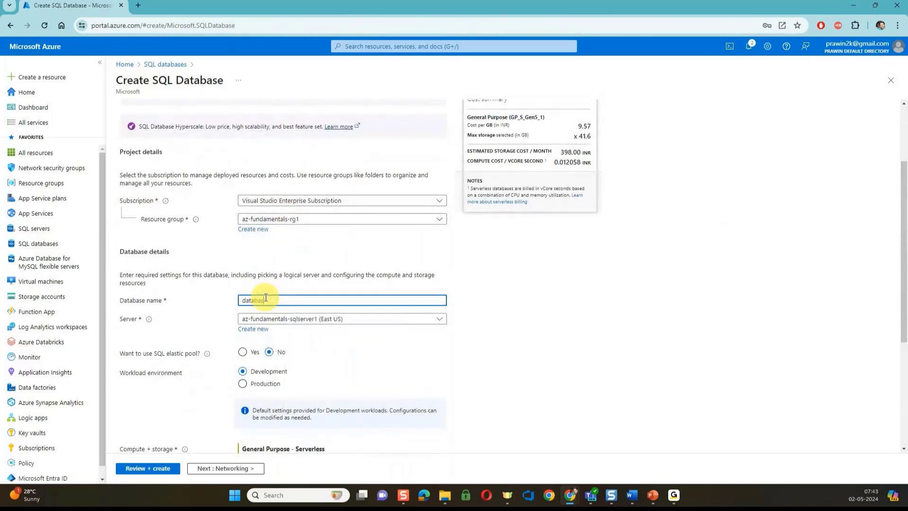
type("e1")
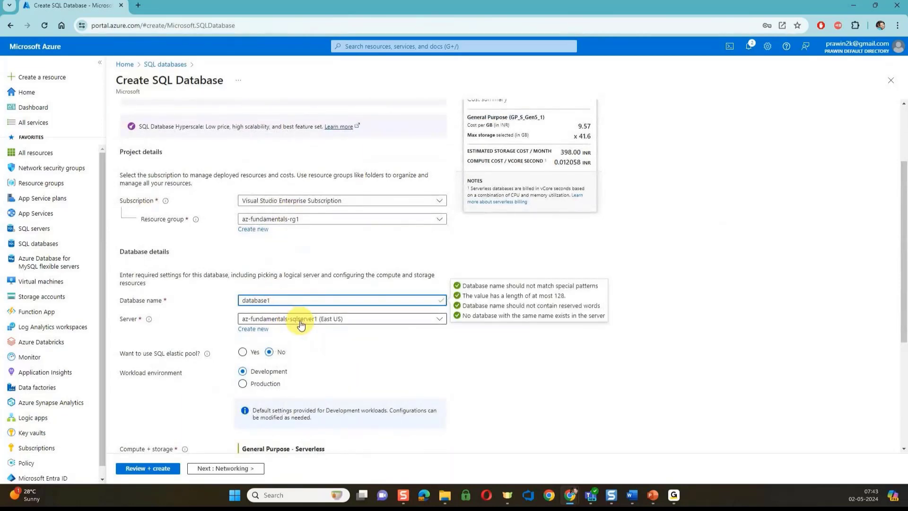
scroll(302, 319, "down", 2)
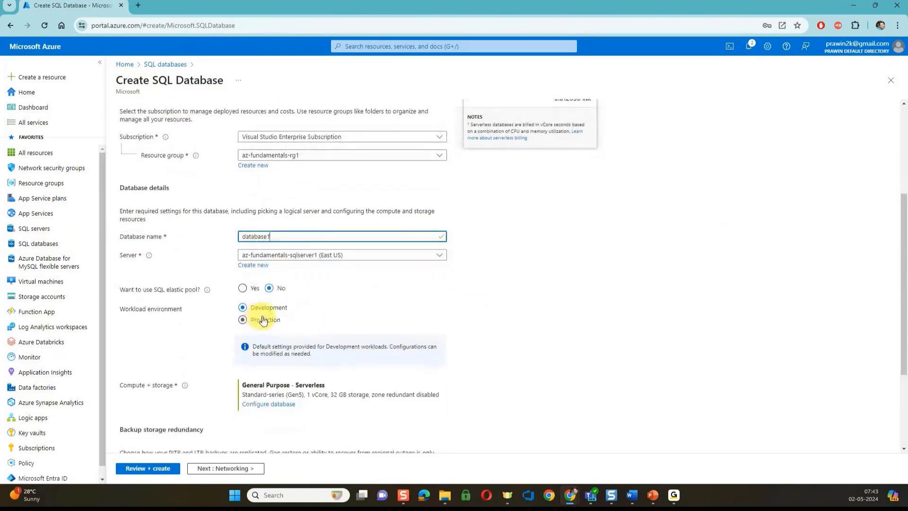
scroll(279, 331, "down", 1)
left_click(273, 348)
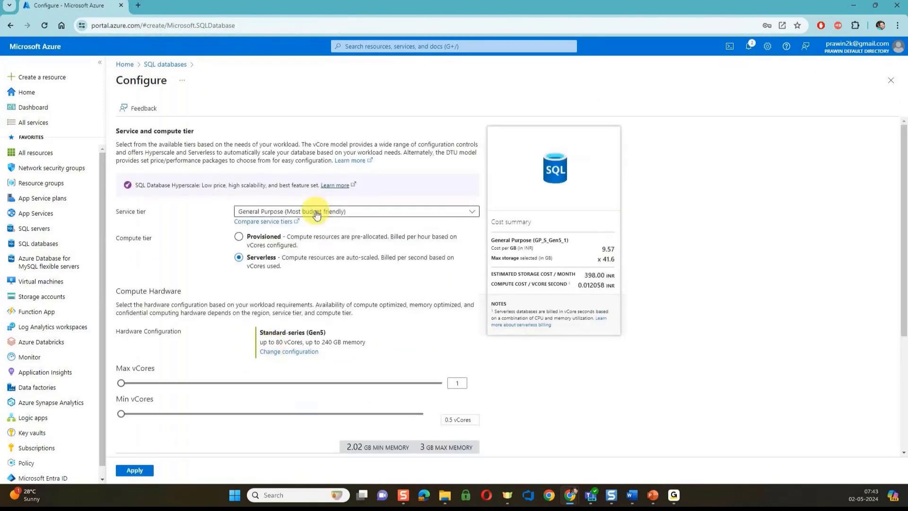
Apply the Basic service tier with 2 GB storage, about 407.46 INR per month
left_click(317, 216)
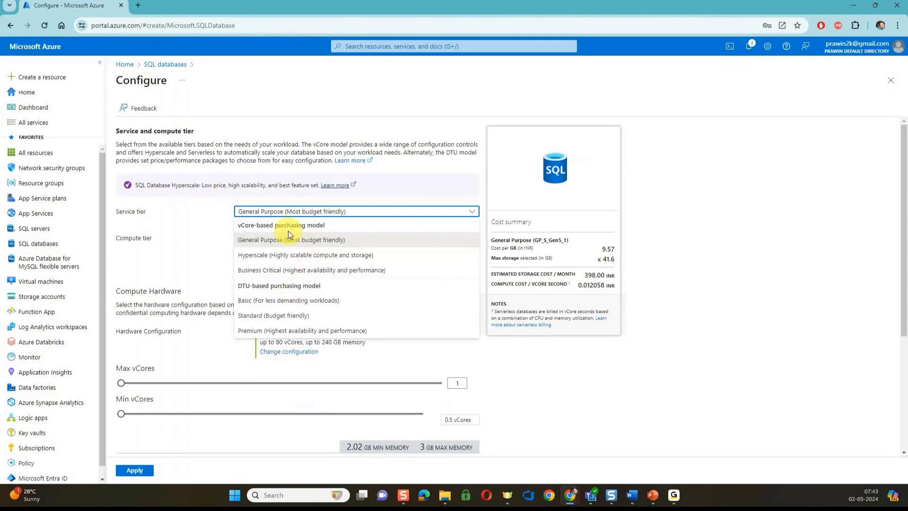
left_click(292, 303)
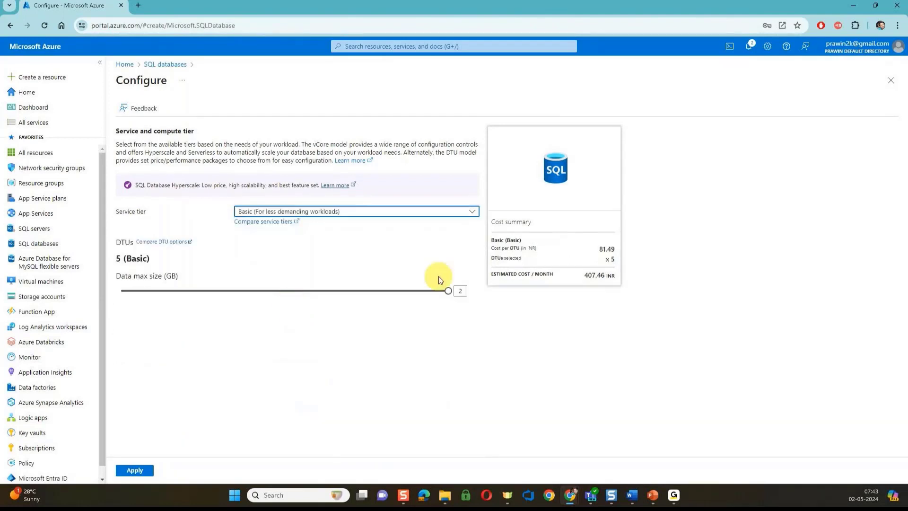
double_click(590, 275)
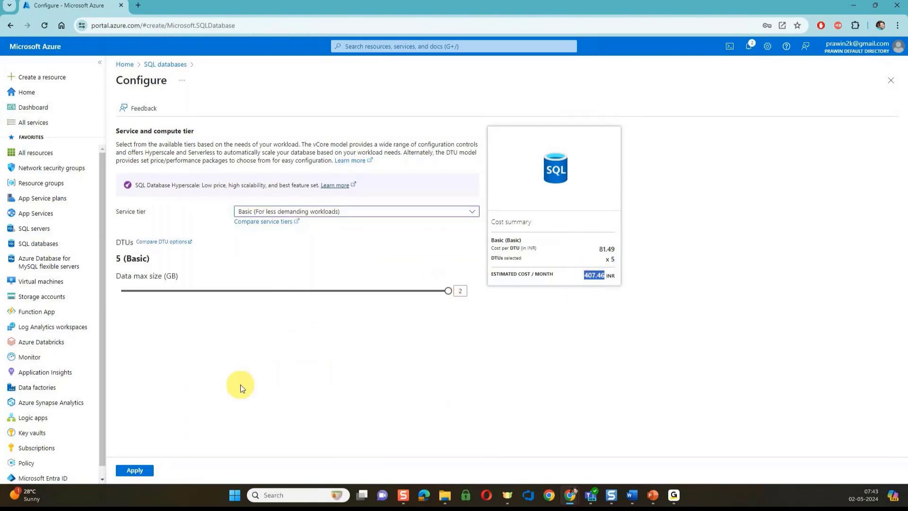
left_click(138, 471)
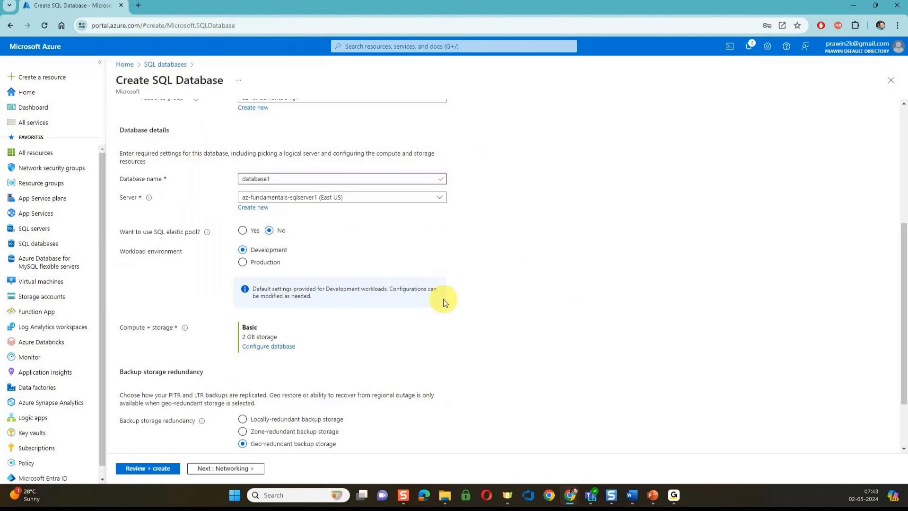
scroll(444, 299, "down", 2)
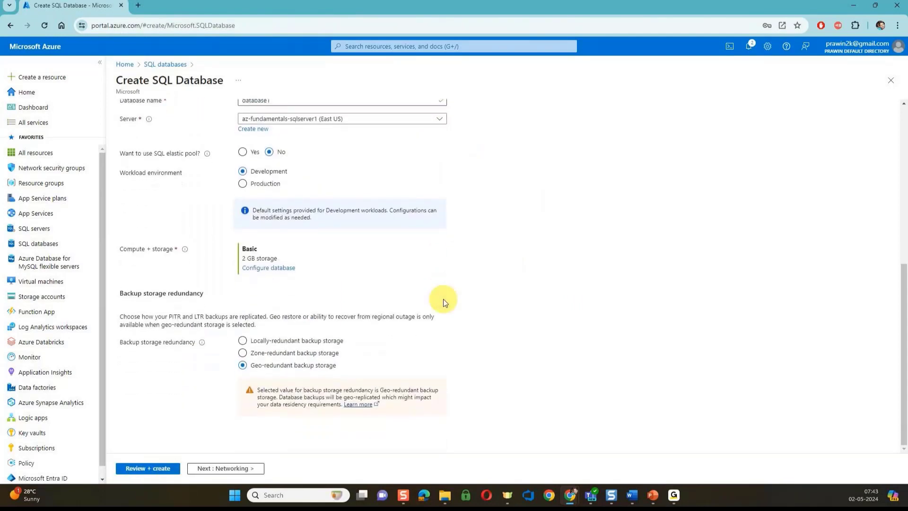
scroll(444, 299, "up", 5)
scroll(444, 299, "up", 2)
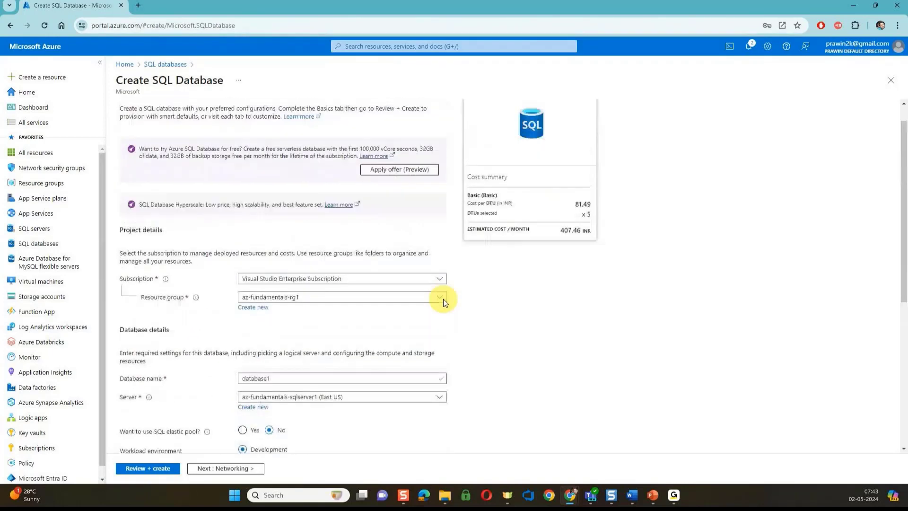
scroll(444, 299, "down", 2)
scroll(444, 299, "down", 2)
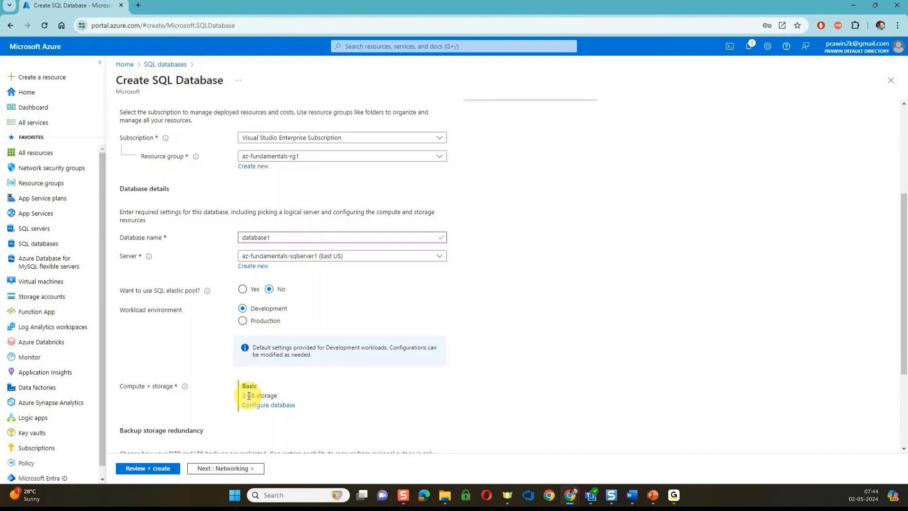
scroll(249, 396, "up", 3)
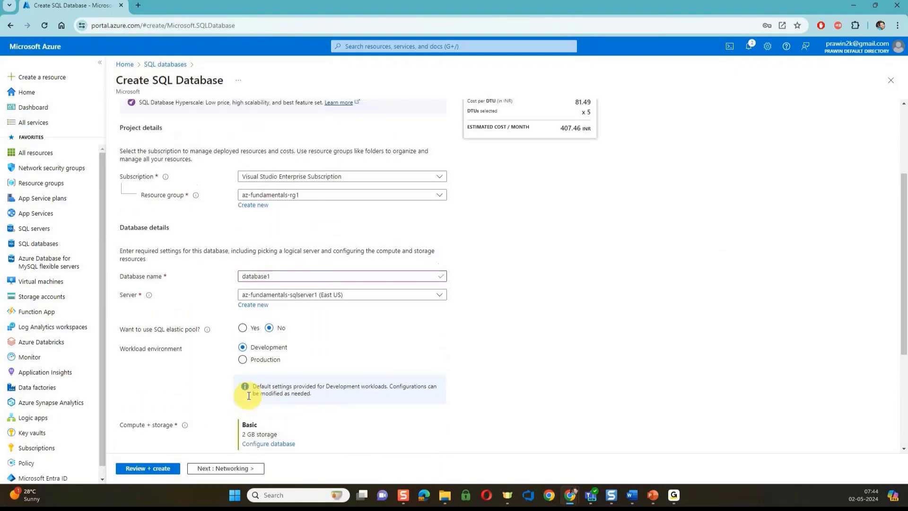
scroll(247, 397, "up", 2)
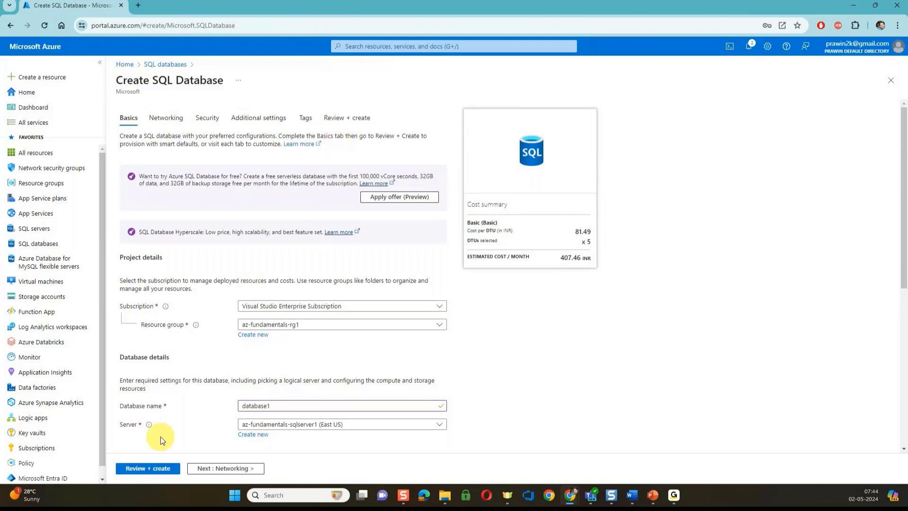
Set the data source to Sample so database1 gets the AdventureWorksLT sample data
left_click(151, 468)
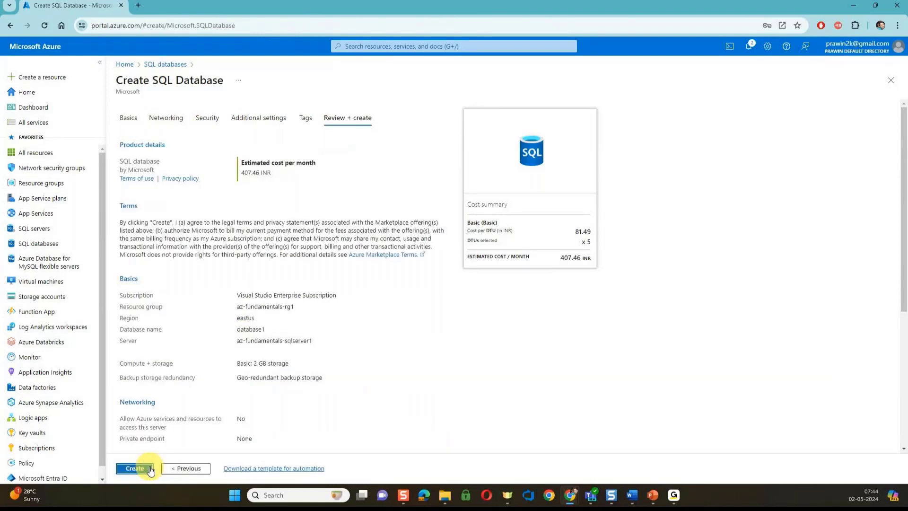
left_click(269, 121)
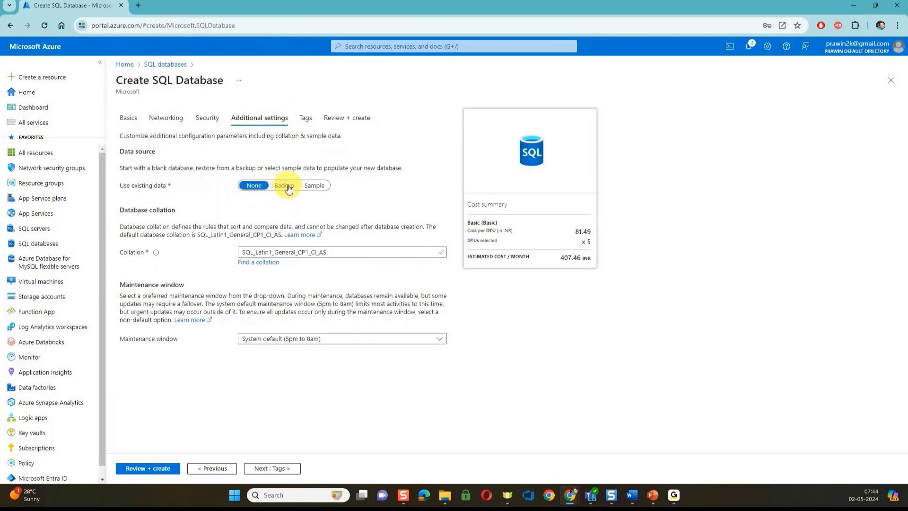
left_click(316, 186)
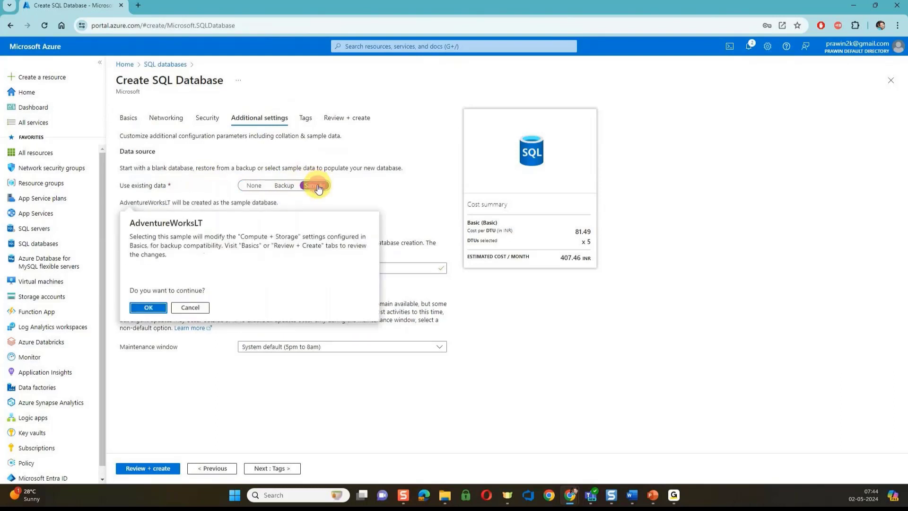
left_click(147, 308)
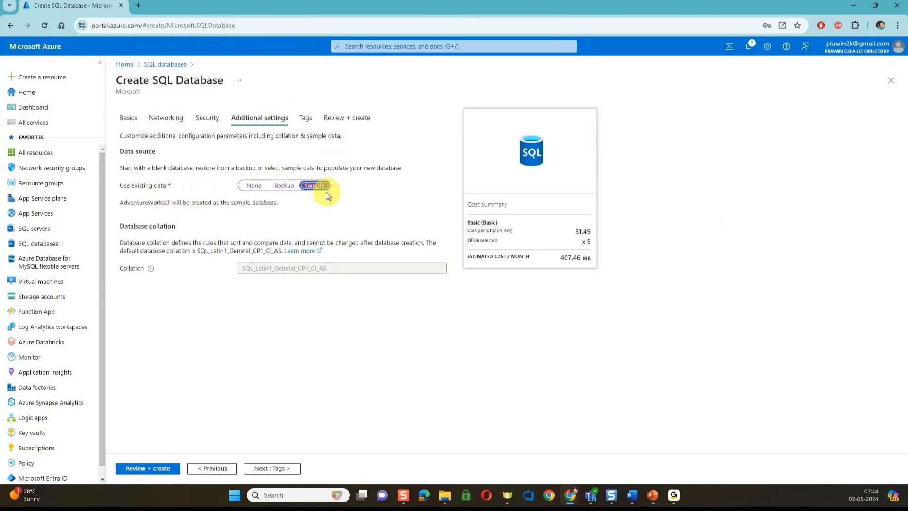
Review the database1 summary and create it on az-fundamentals-sqlserver1
left_click(146, 469)
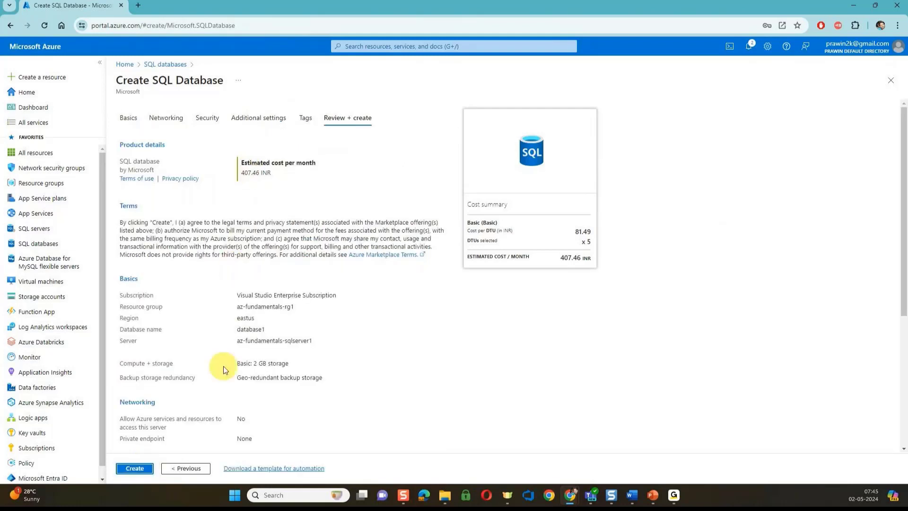
scroll(224, 367, "down", 3)
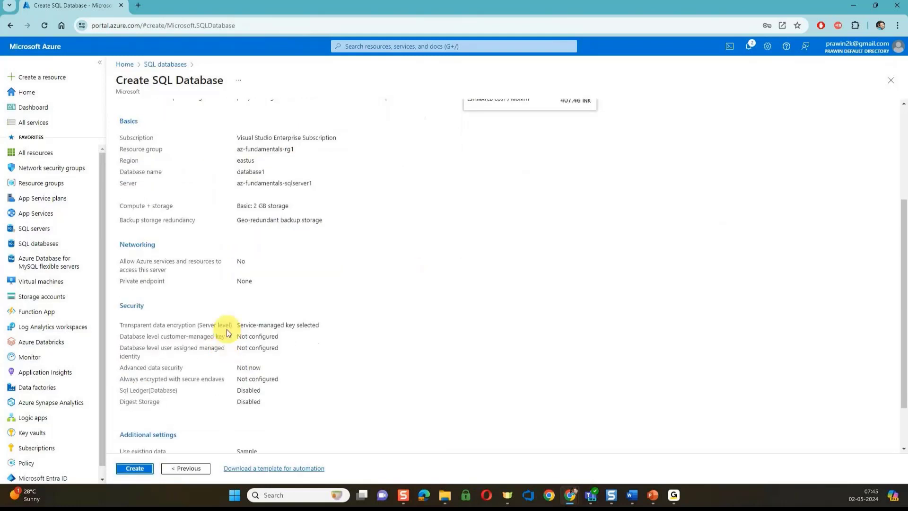
left_click(141, 468)
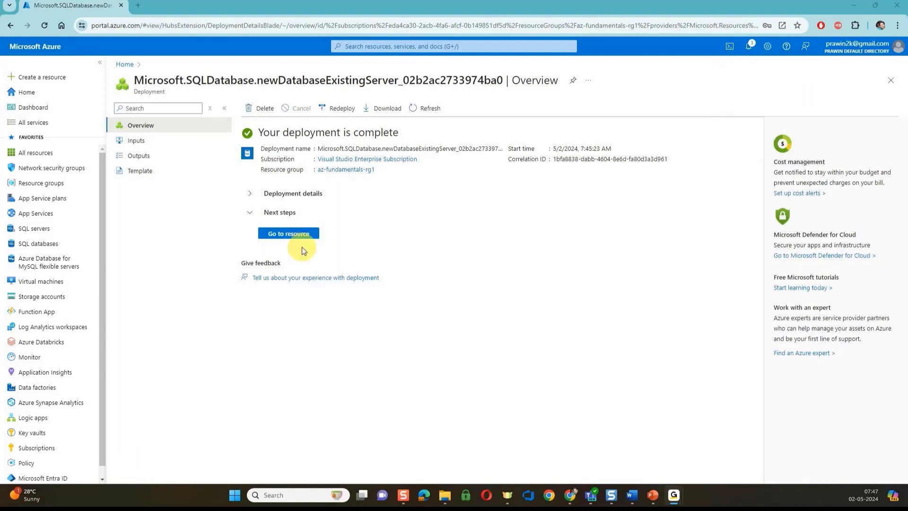
Go to the database1 resource from the completed deployment page
left_click(297, 234)
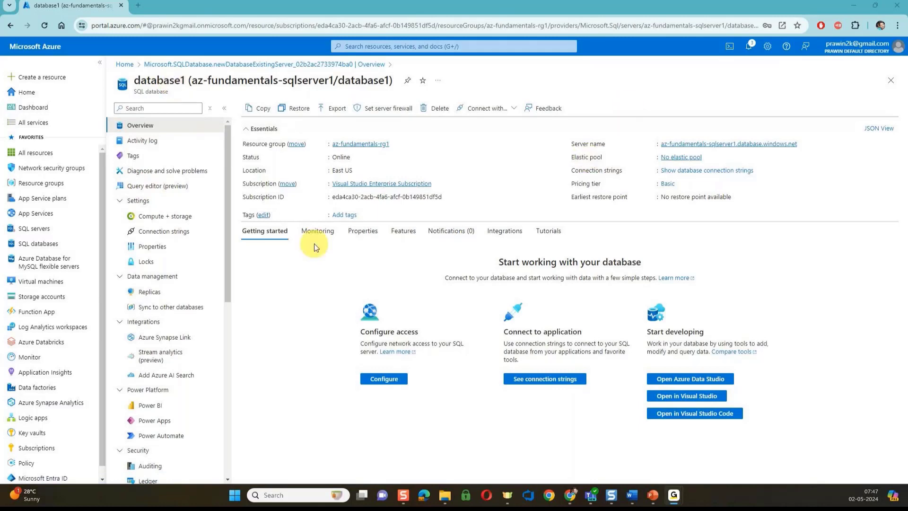
Try a SQL sign-in to database1's Query editor; it's denied since public network access is blocked
left_click(155, 189)
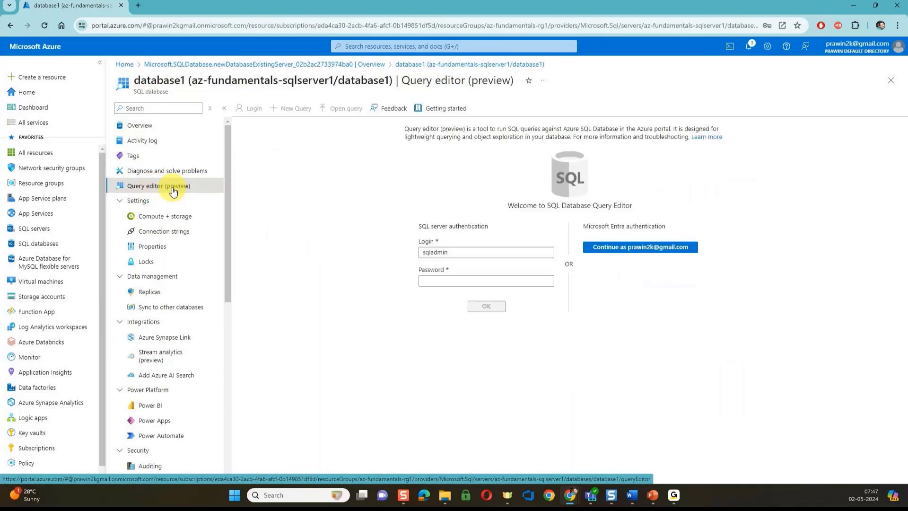
left_click(450, 280)
type("•••••")
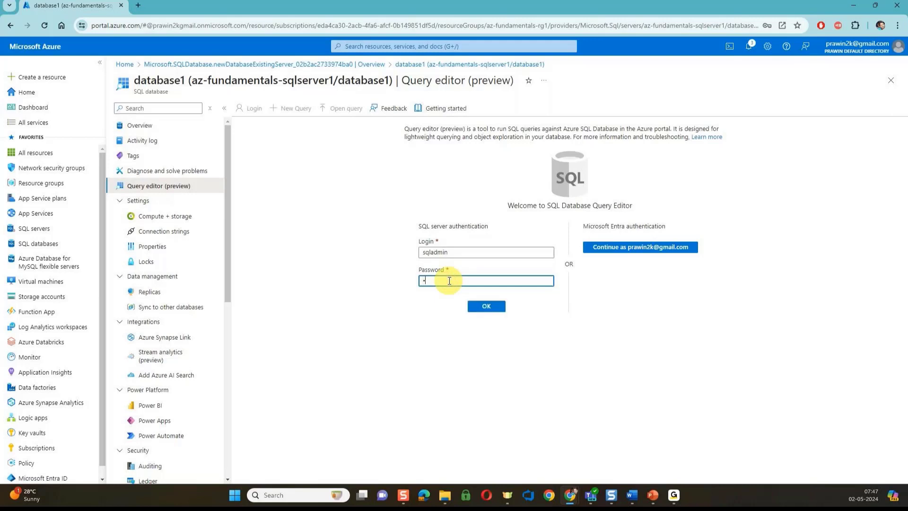
type("••••••")
left_click(487, 307)
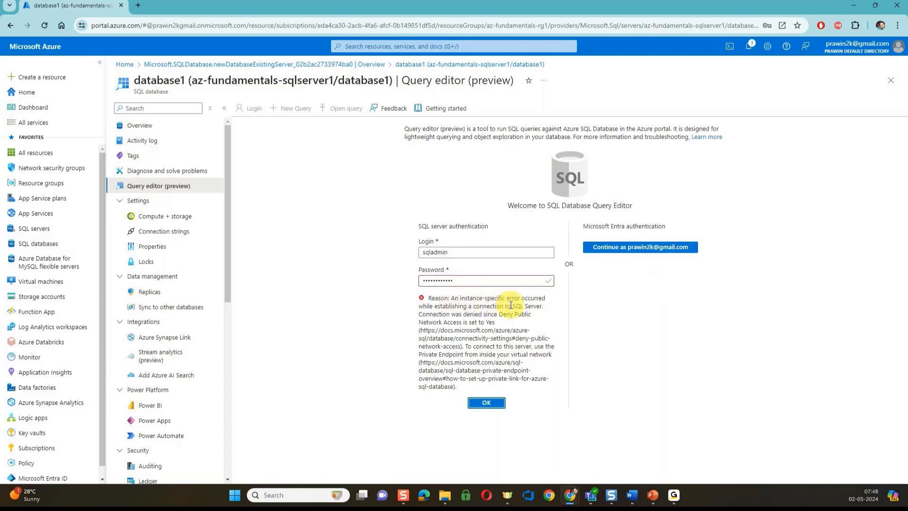
left_click_drag(419, 315, 496, 323)
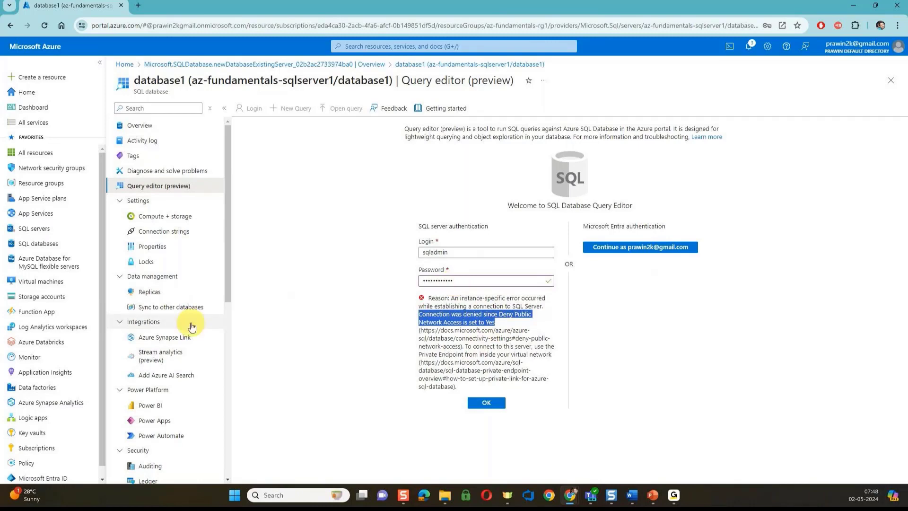
Open database1's Overview from the resource menu in a new browser tab
scroll(192, 327, "down", 3)
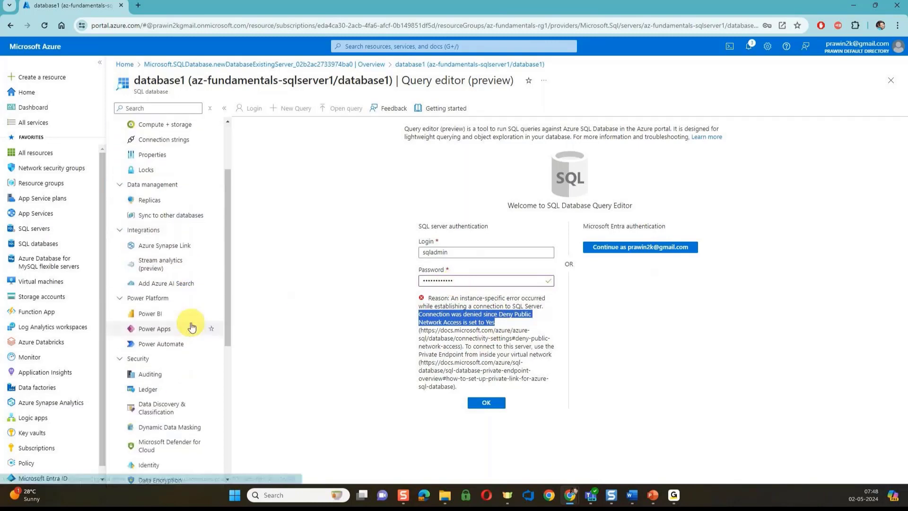
scroll(191, 326, "down", 4)
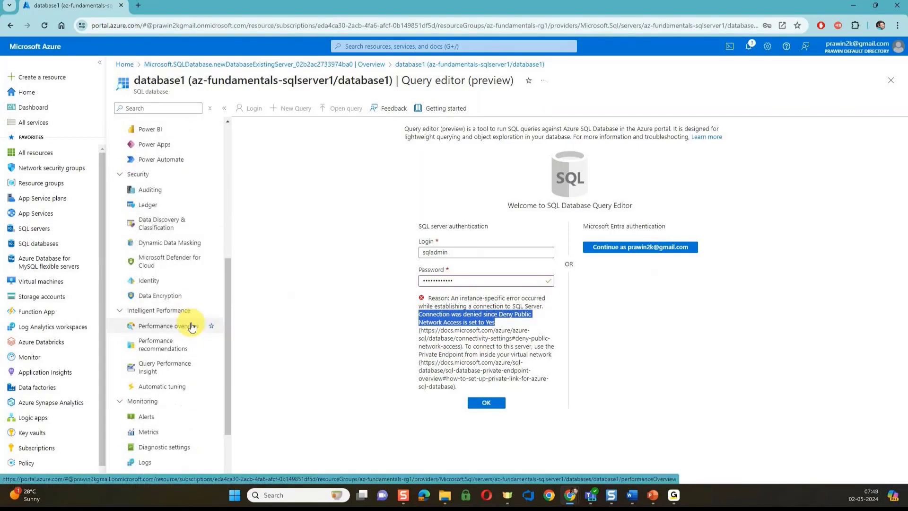
scroll(191, 326, "down", 2)
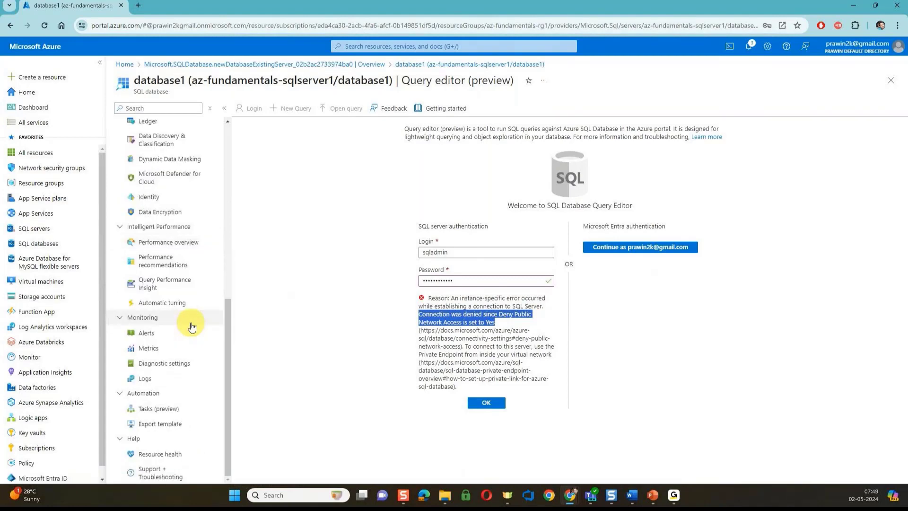
scroll(191, 327, "up", 3)
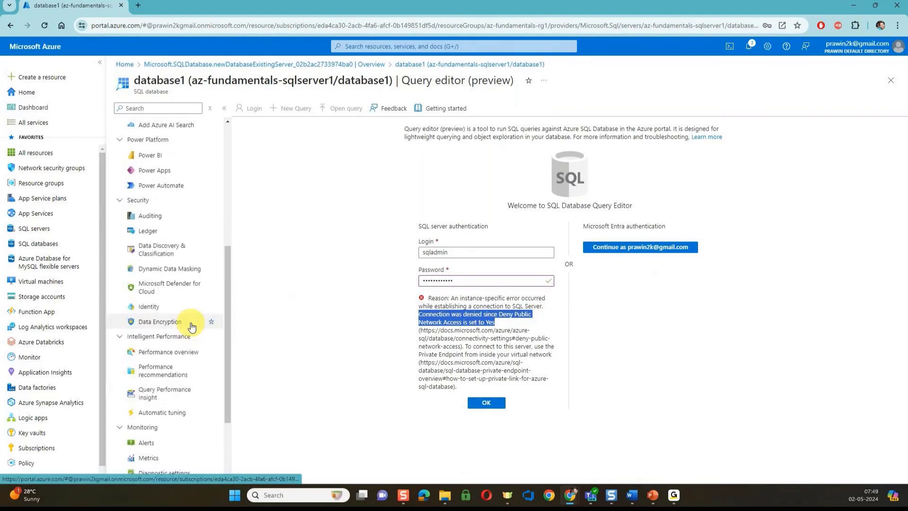
scroll(192, 327, "up", 2)
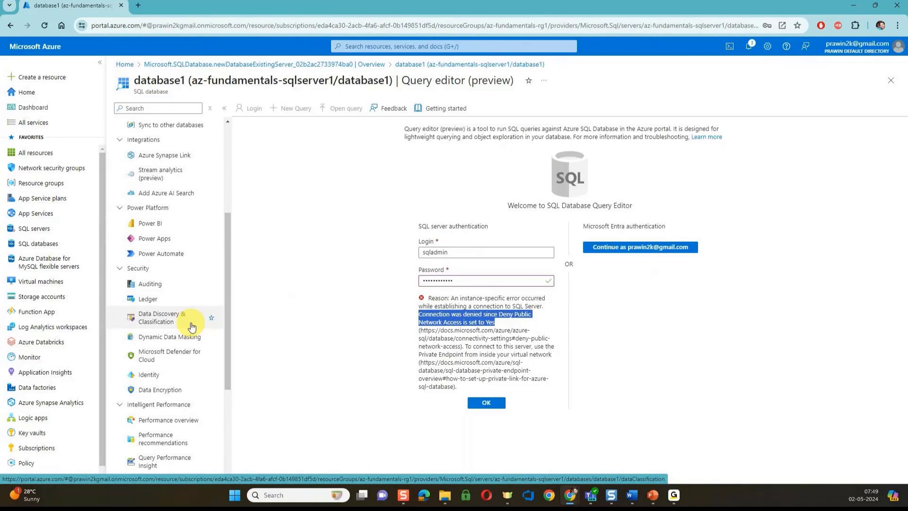
scroll(192, 326, "up", 3)
scroll(192, 326, "up", 2)
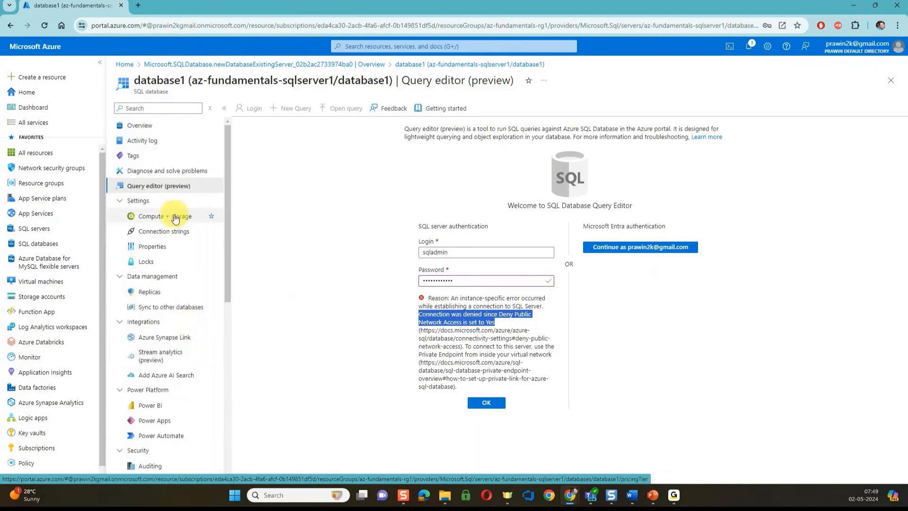
right_click(140, 126)
left_click(149, 134)
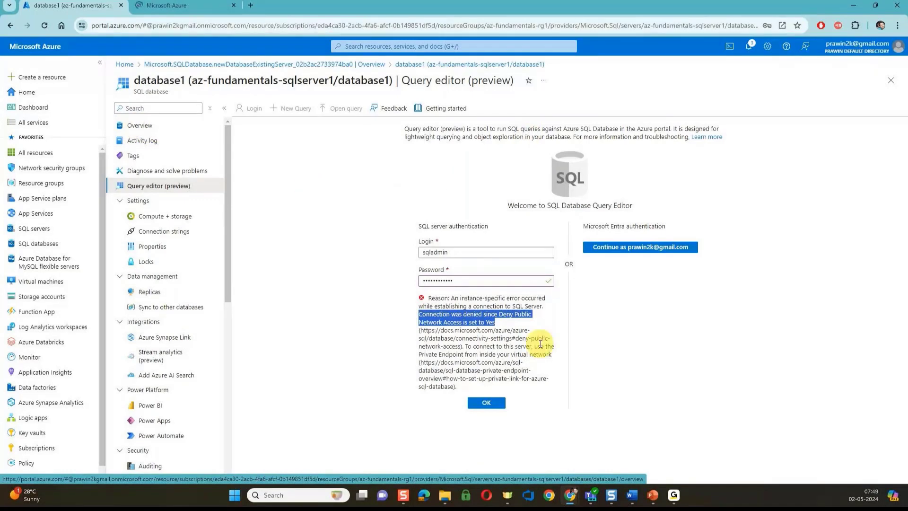
Switch to the second portal tab, My Dashboard, where database1's overview loads
left_click(185, 6)
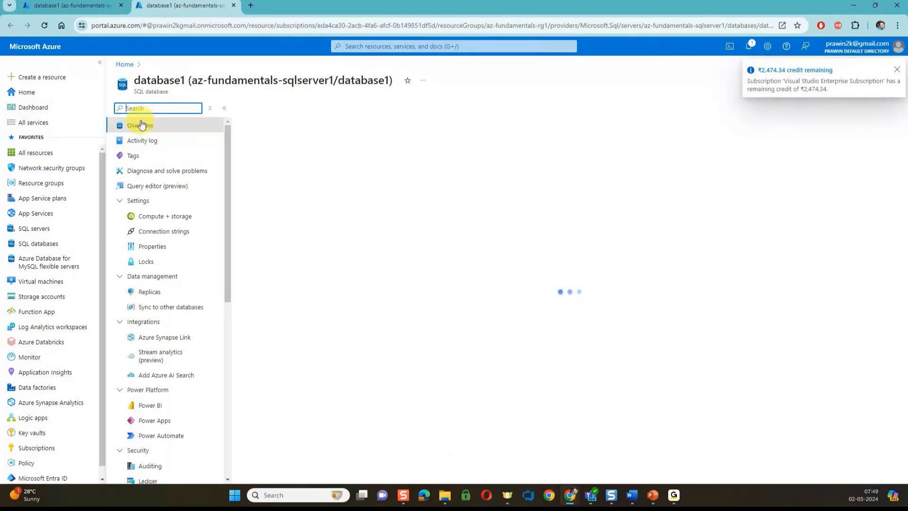
Dismiss the credit notification and follow the Server name link to az-fundamentals-sqlserver1
left_click(898, 72)
left_click(689, 144)
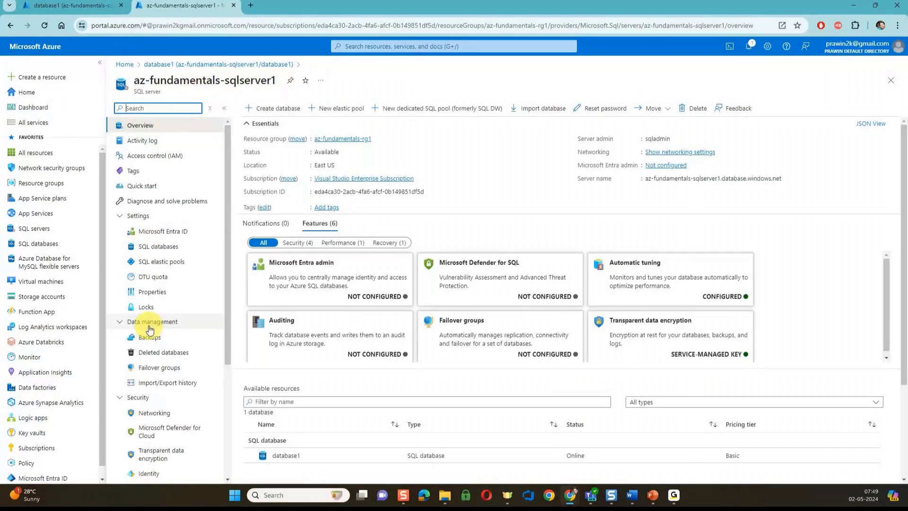
scroll(153, 363, "down", 1)
In Networking, set public network access to Selected networks and save the change
left_click(153, 362)
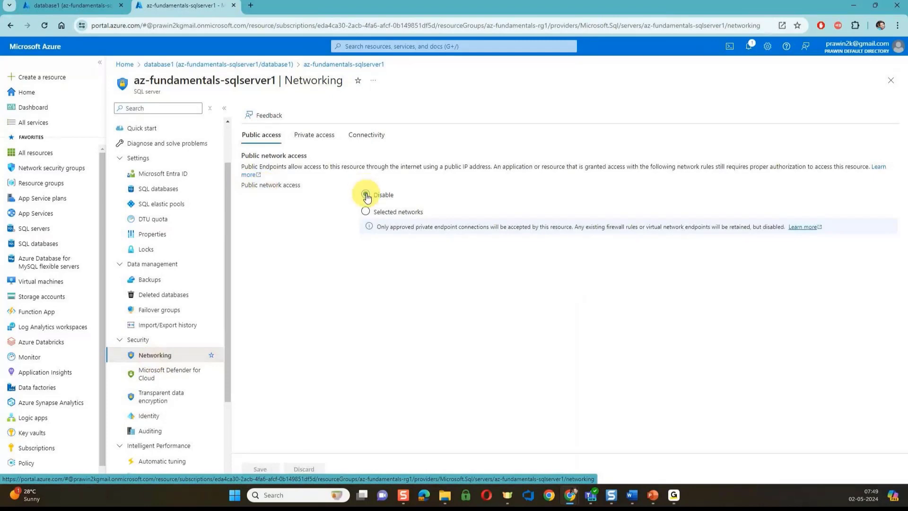
left_click(366, 212)
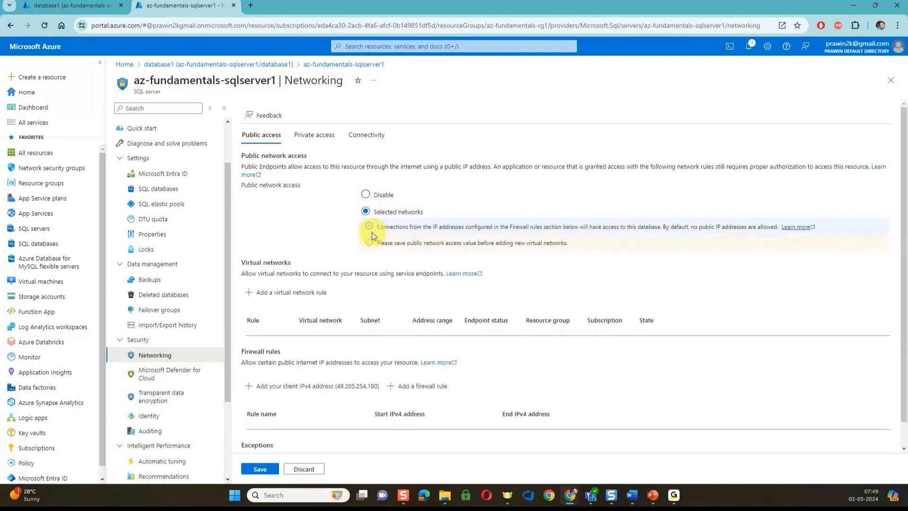
scroll(353, 264, "down", 1)
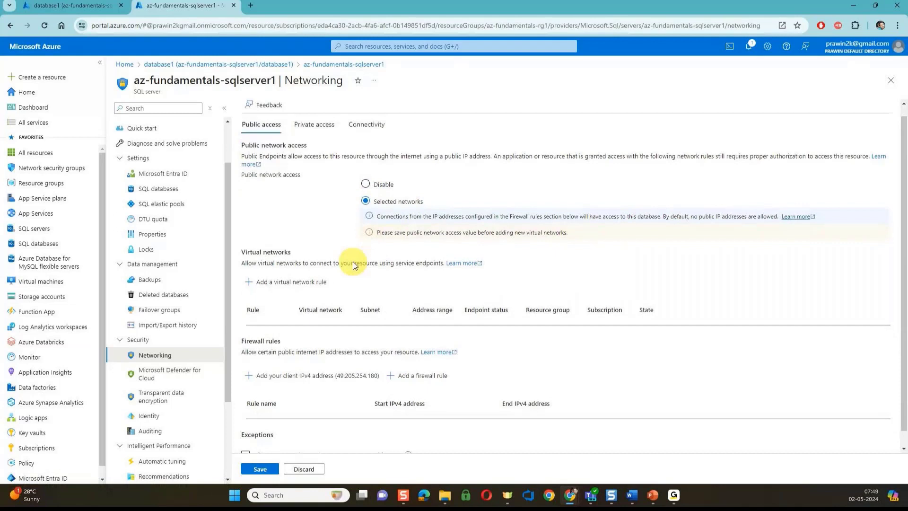
scroll(353, 262, "down", 1)
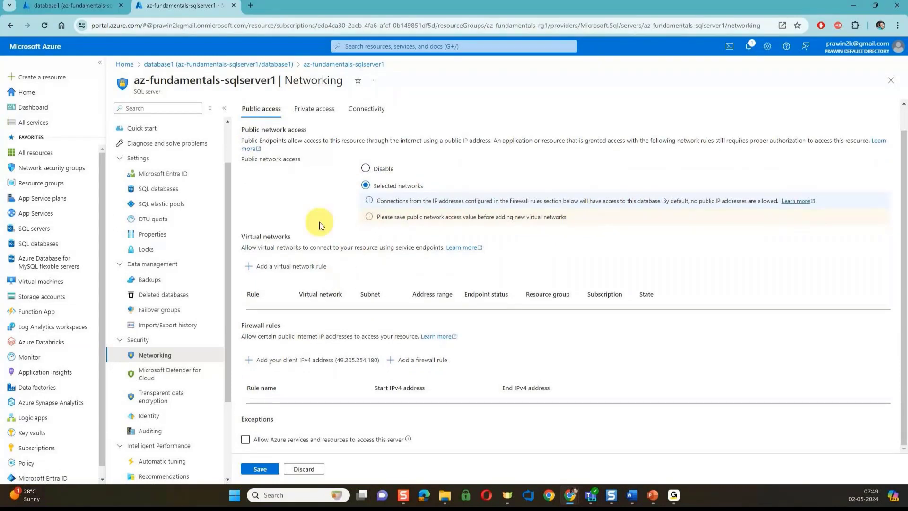
scroll(319, 223, "up", 2)
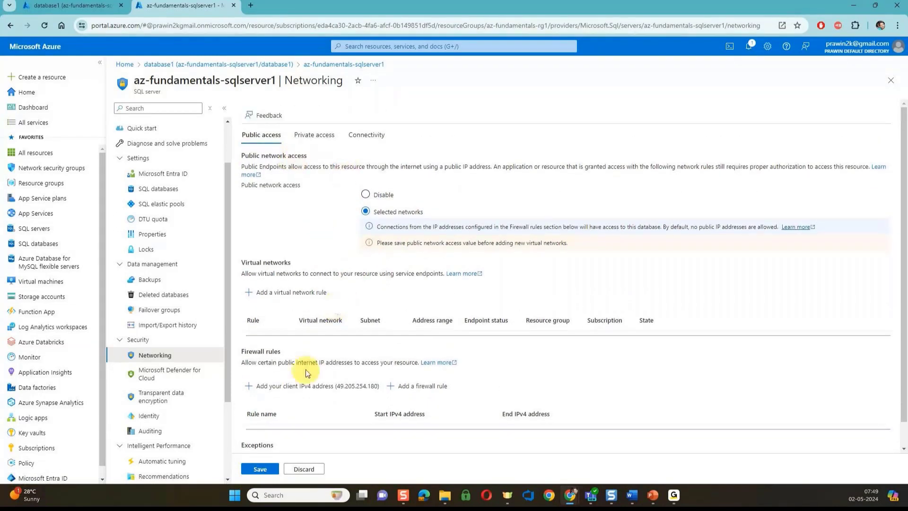
left_click(264, 469)
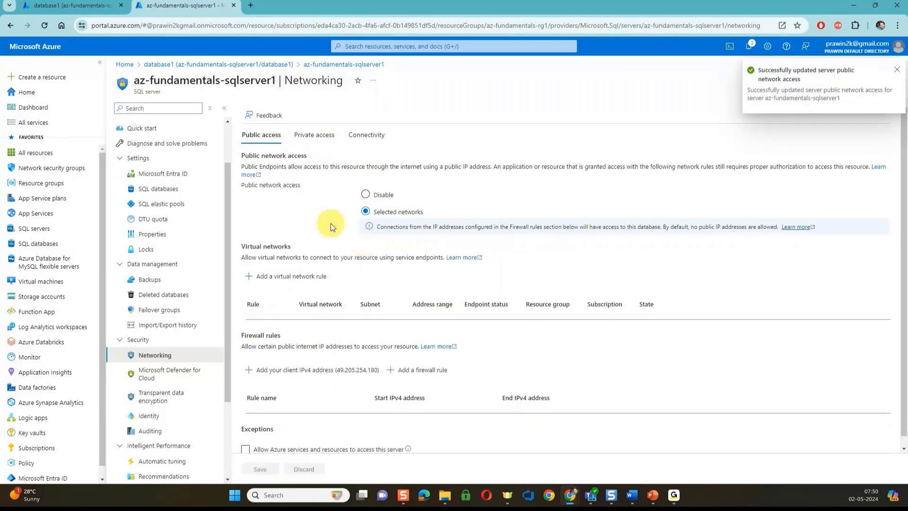
left_click(85, 9)
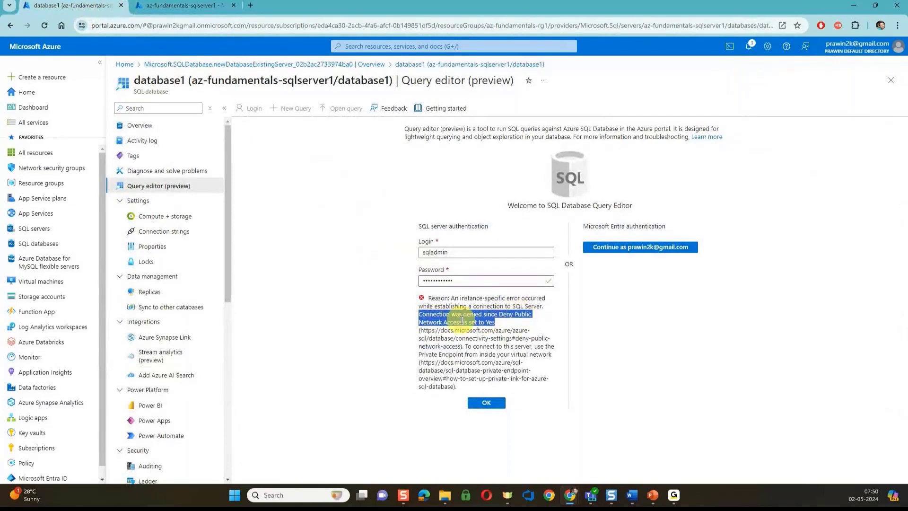
left_click(487, 404)
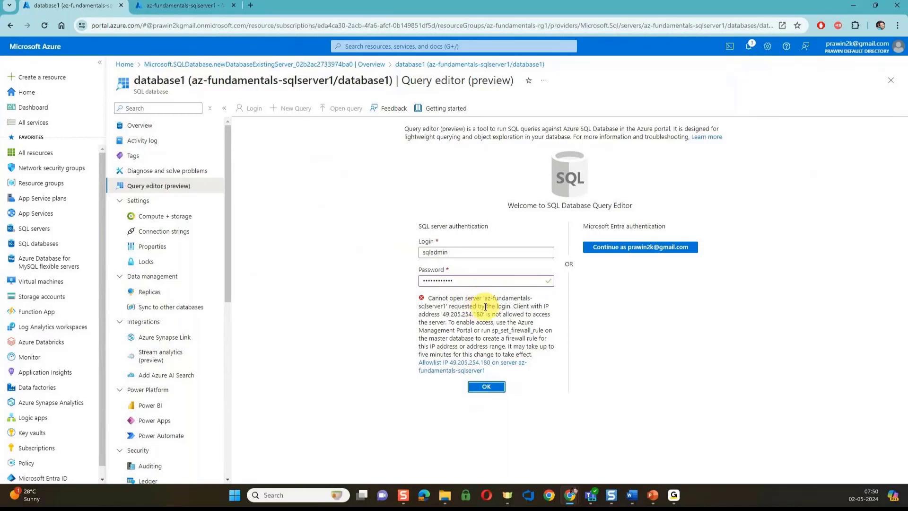
left_click_drag(442, 314, 483, 315)
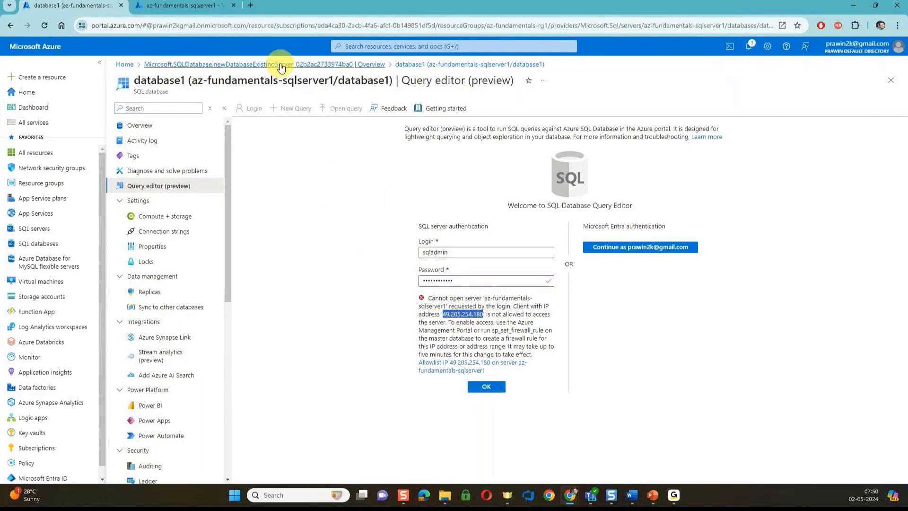
left_click(204, 10)
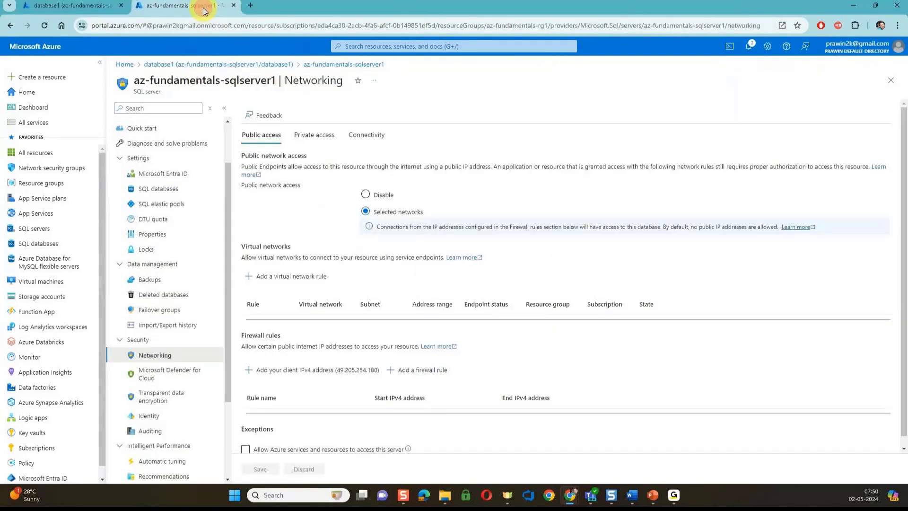
Add a firewall rule for the client IPv4 address and rename it after the user's IPs
scroll(326, 327, "down", 1)
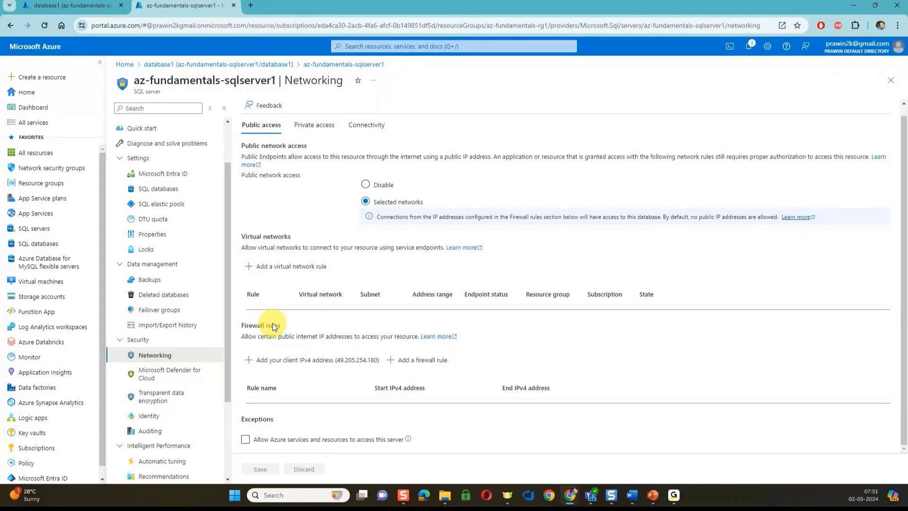
left_click(273, 363)
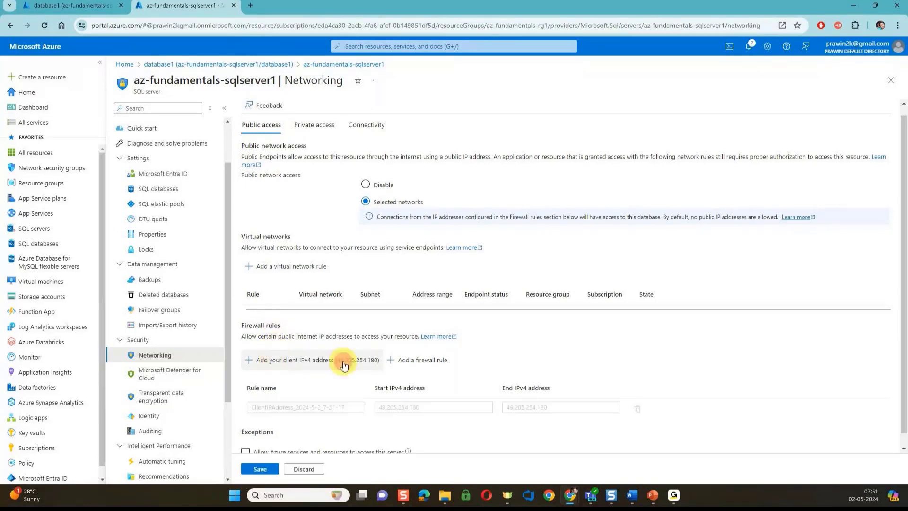
triple_click(339, 413)
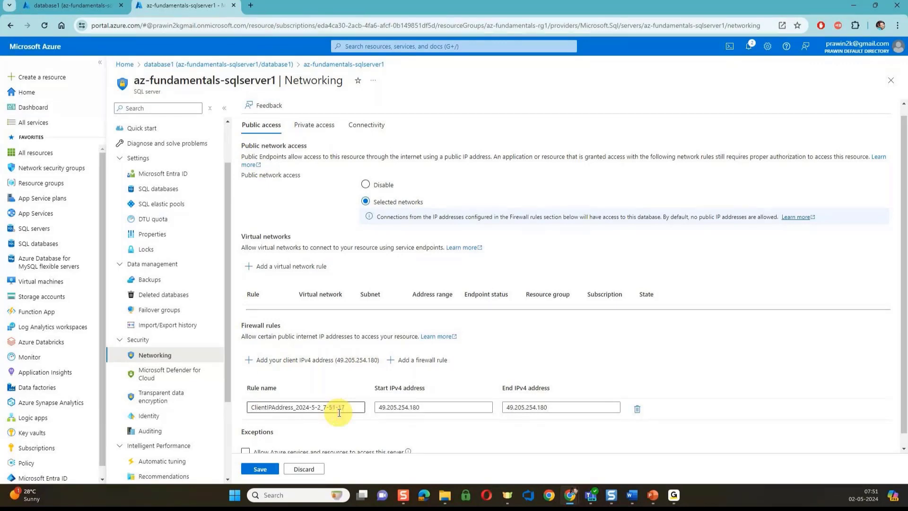
type("Praveen ")
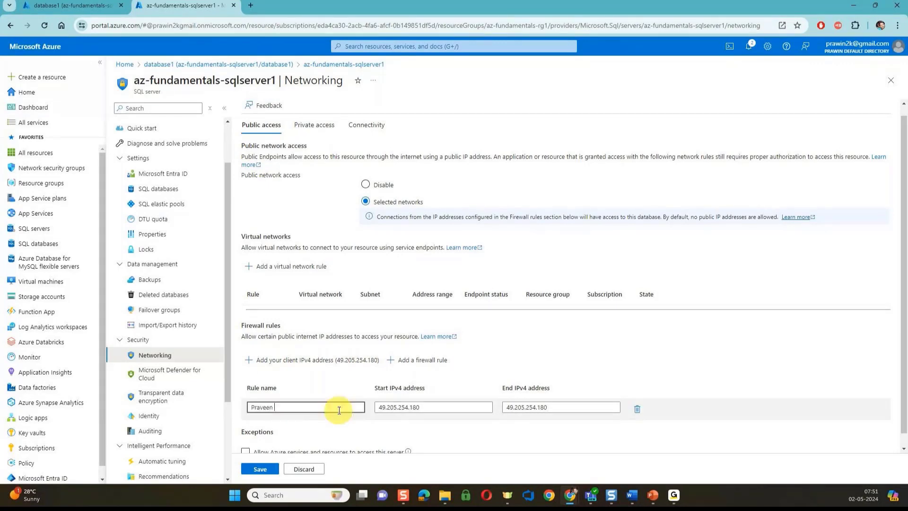
type("IP")
type("s")
key("BackSpace")
key("BackSpace")
key("BackSpace")
key("BackSpace")
type("'s IP")
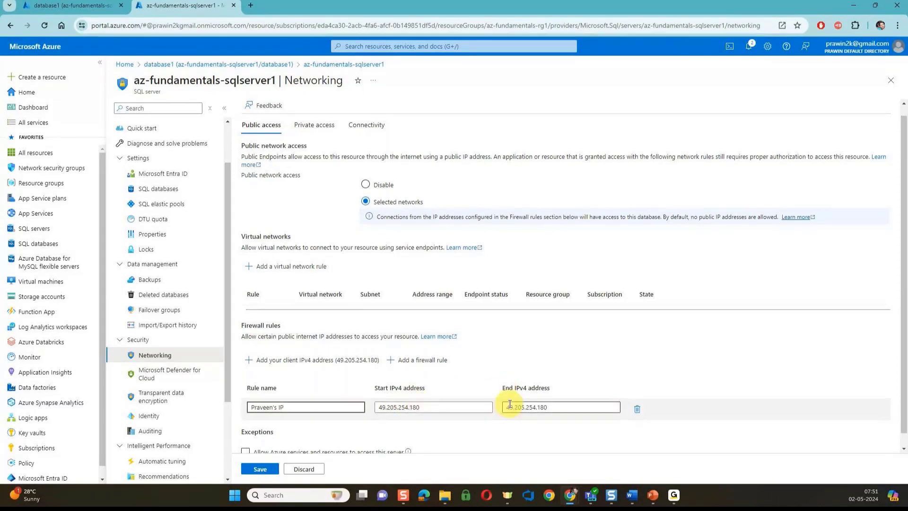
Set the rule's range to 49.205.0.0 through 49.205.255.255 and save it
left_click(463, 407)
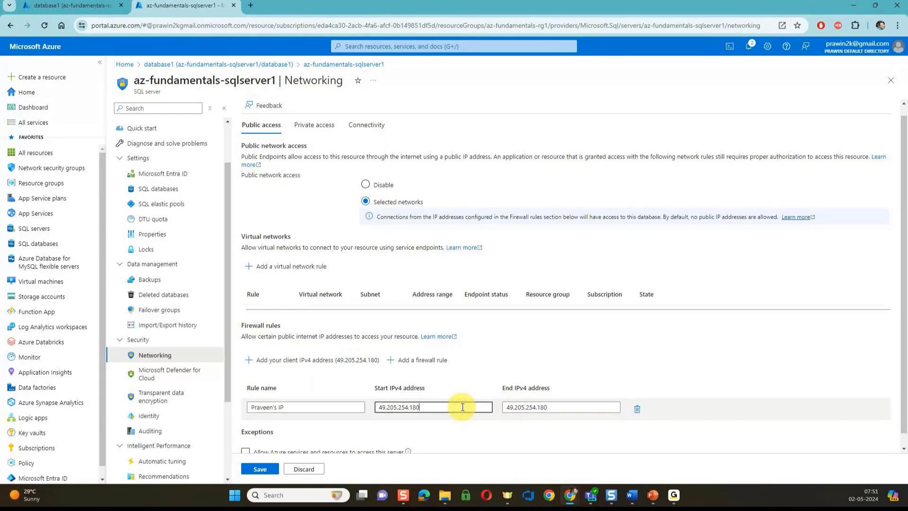
key("BackSpace")
key("BackSpace")
key("BackSpace")
key("BackSpace")
key("BackSpace")
key("BackSpace")
key("BackSpace")
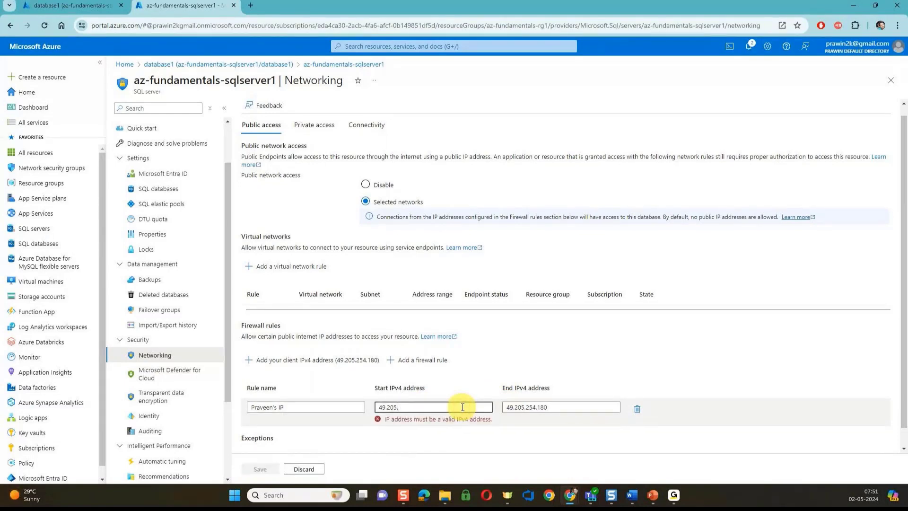
type("0.0")
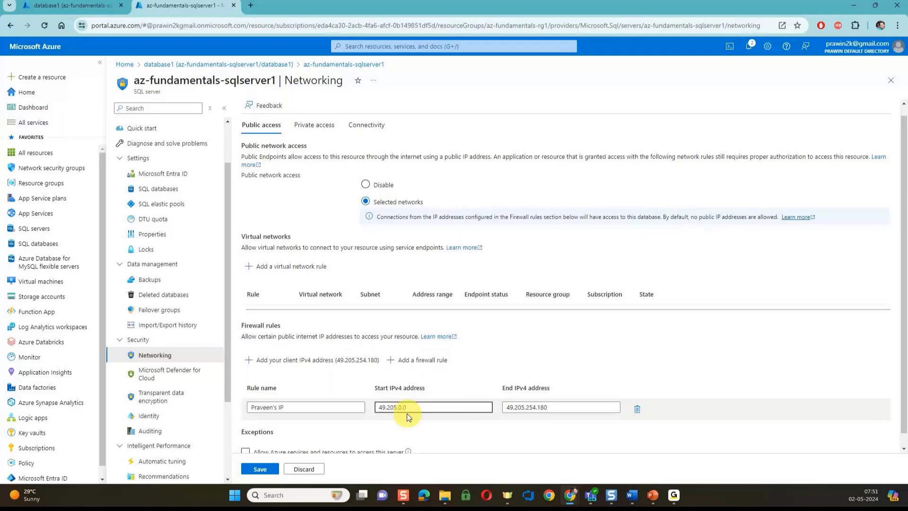
left_click(553, 407)
key("BackSpace")
key("BackSpace")
key("BackSpace")
key("BackSpace")
key("BackSpace")
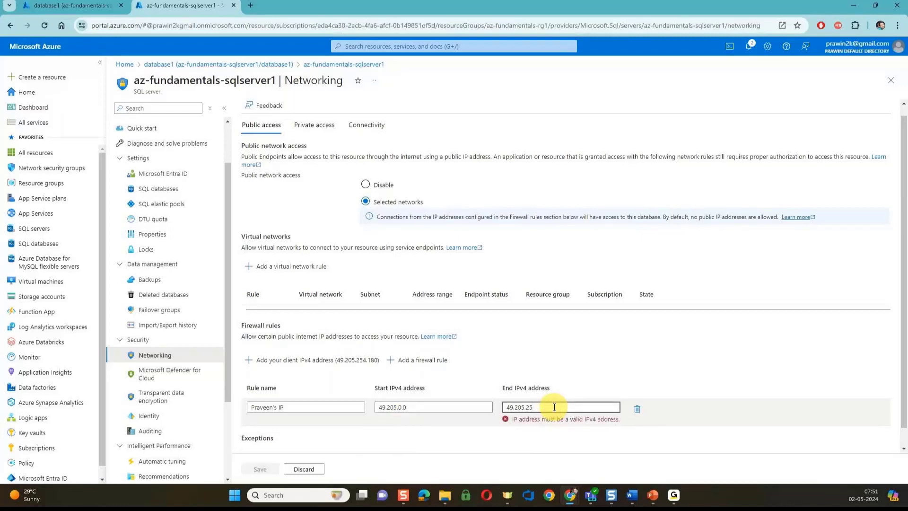
type("5.255")
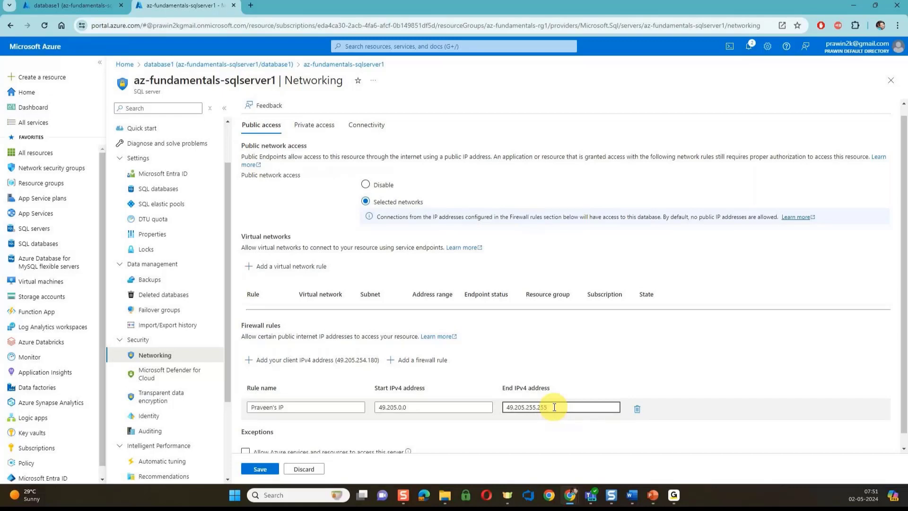
scroll(552, 405, "down", 1)
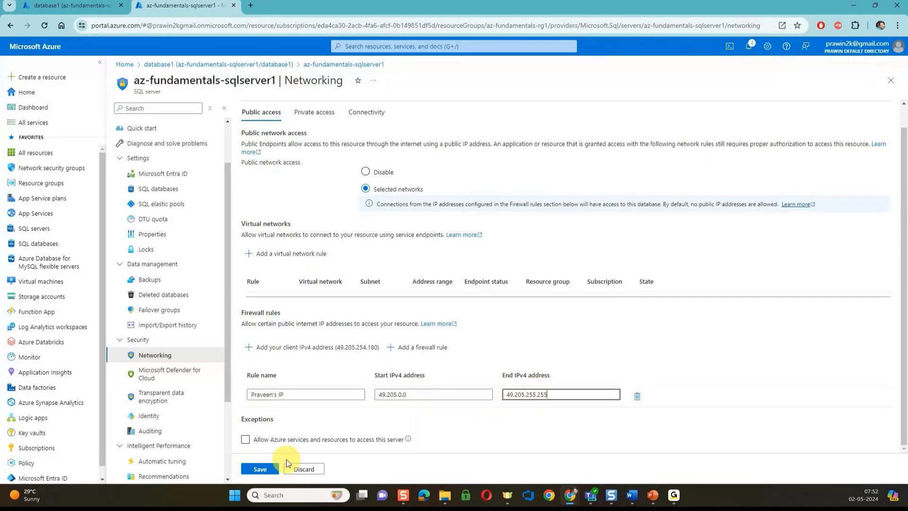
left_click(274, 467)
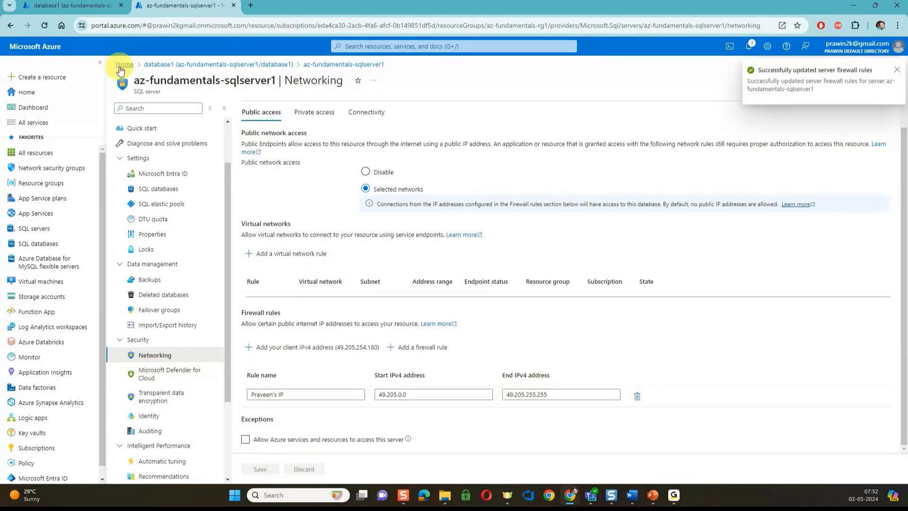
Log in to database1's query editor, close Chrome's password warning, and focus the empty Query 1
left_click(92, 8)
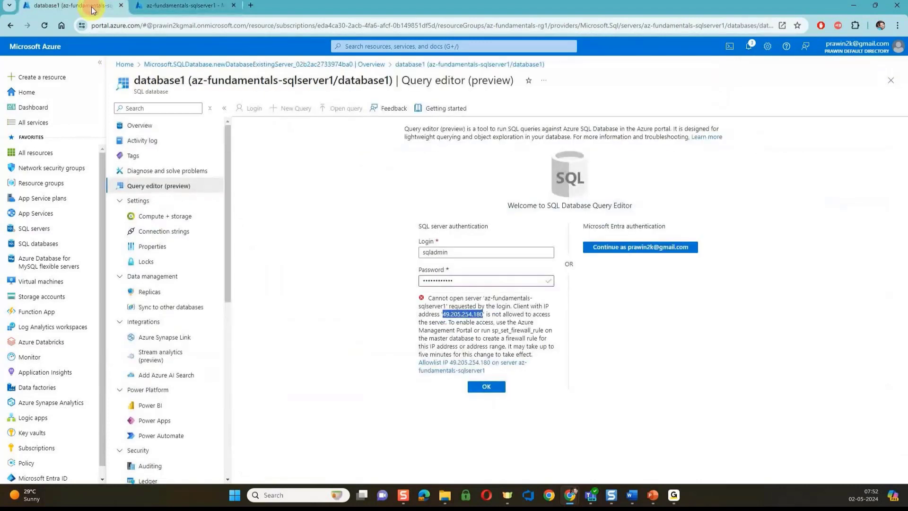
left_click(481, 387)
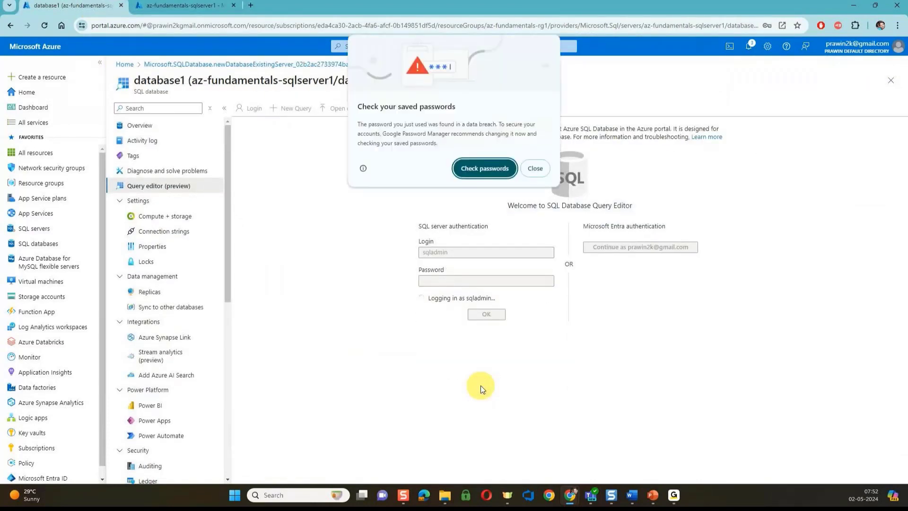
left_click(535, 170)
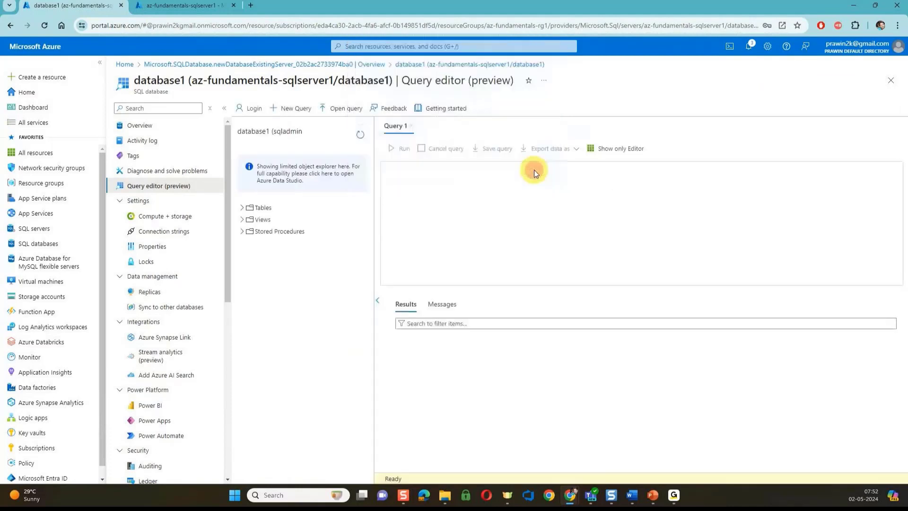
left_click(510, 235)
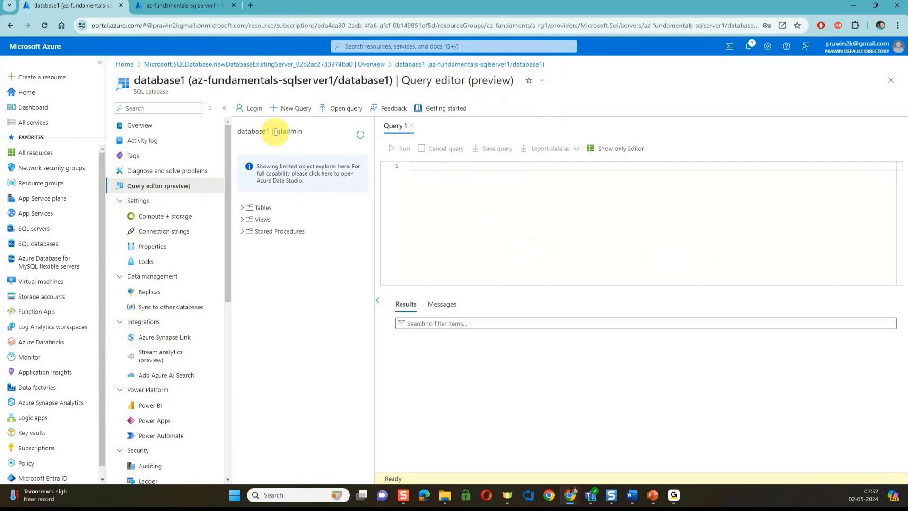
Expand Tables, then dbo.BuildVersion and SalesLT.Address to reveal their columns
left_click(242, 207)
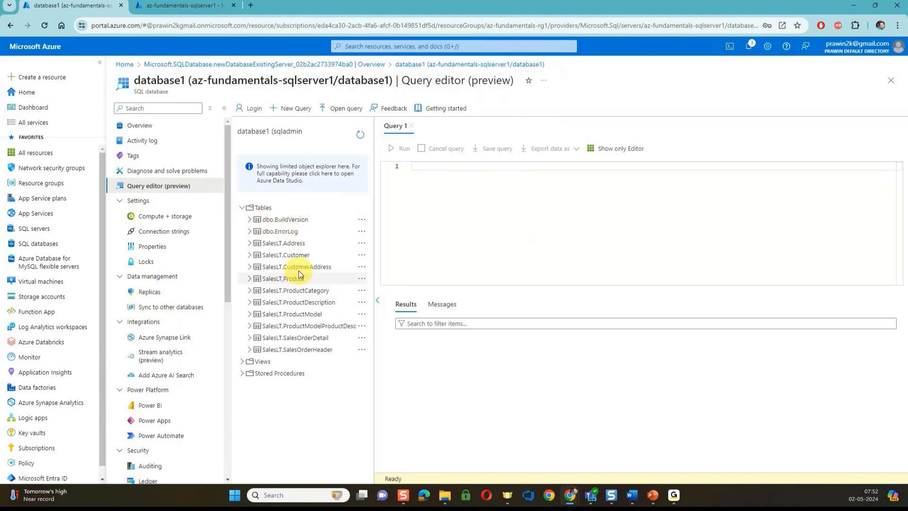
left_click(249, 220)
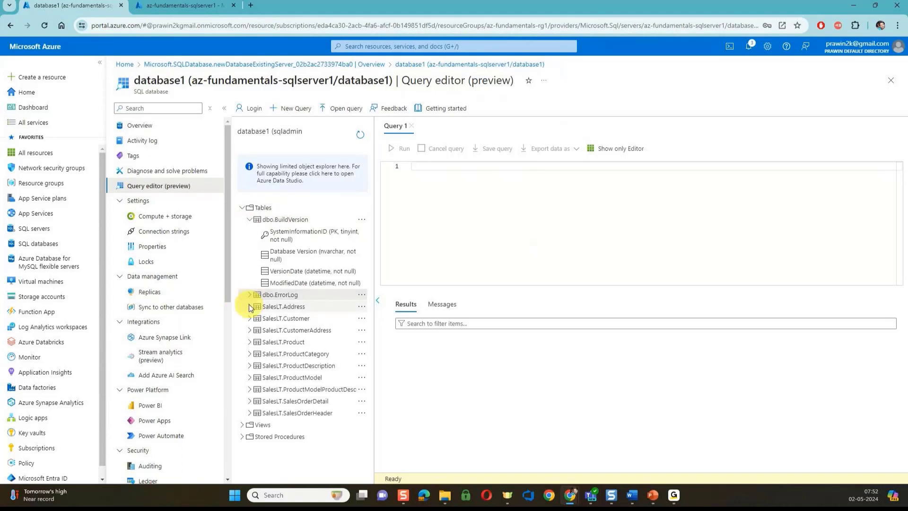
left_click(249, 305)
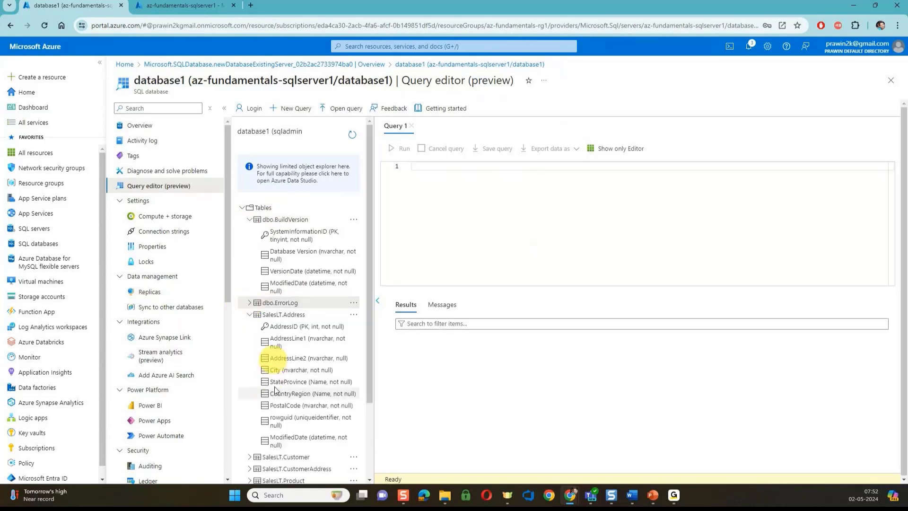
Collapse Tables and expand Views and Stored Procedures in the object explorer
left_click(242, 208)
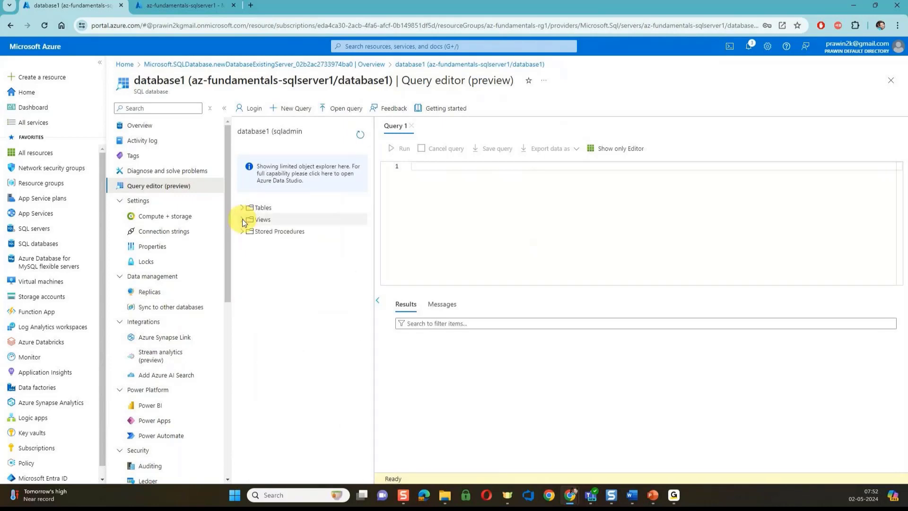
left_click(242, 220)
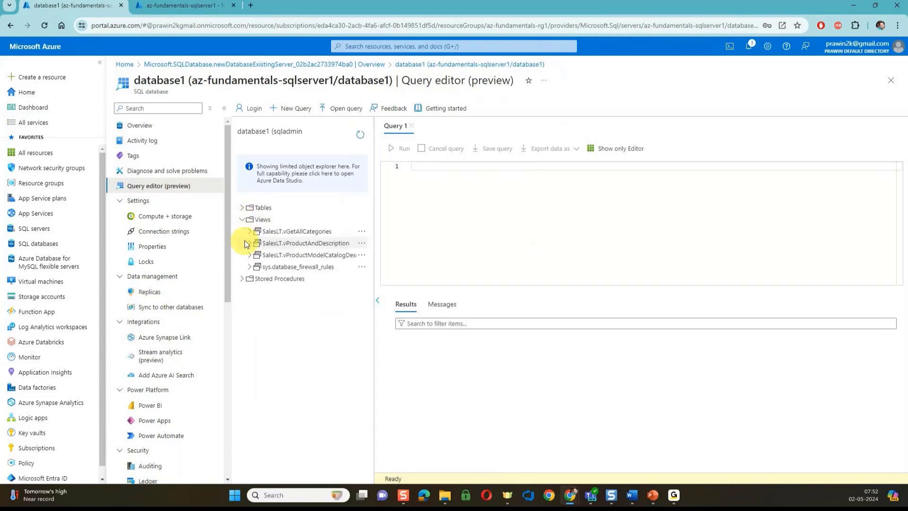
left_click(243, 279)
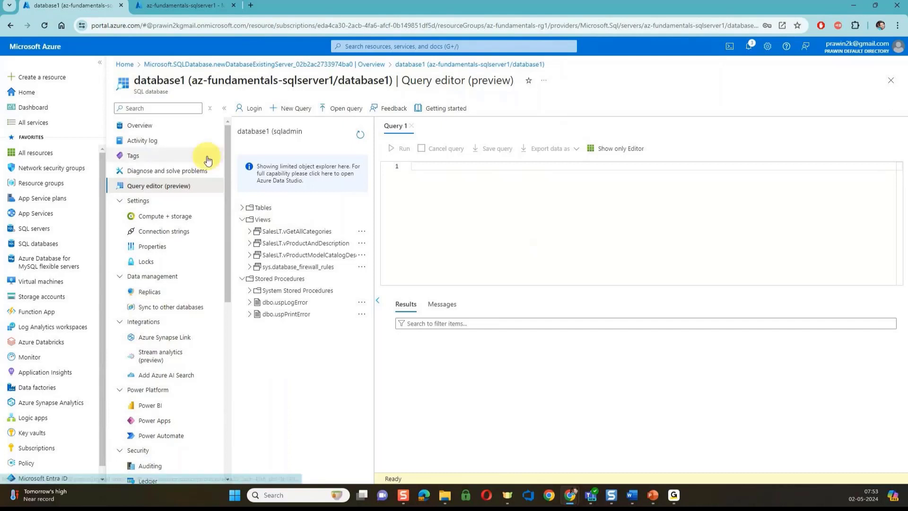
Switch to the az-fundamentals-sqlserver1 tab and open Backups under Data management
left_click(182, 5)
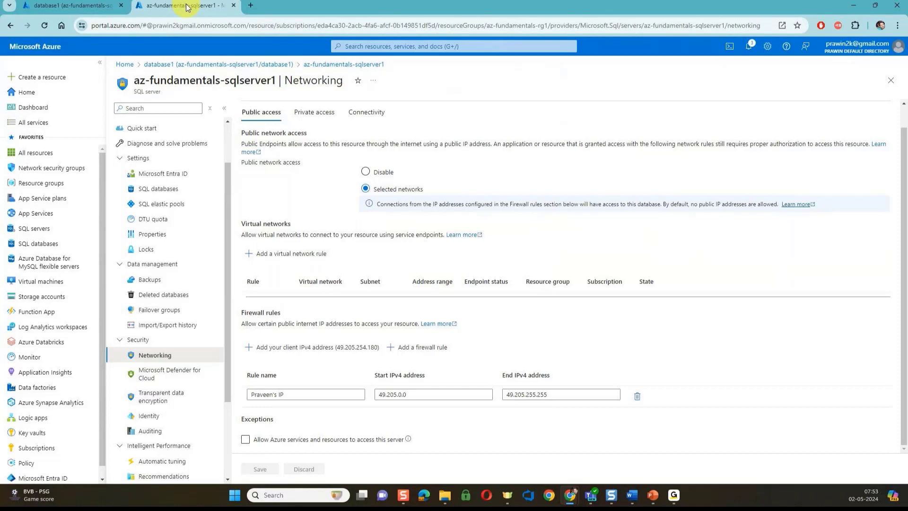
triple_click(149, 91)
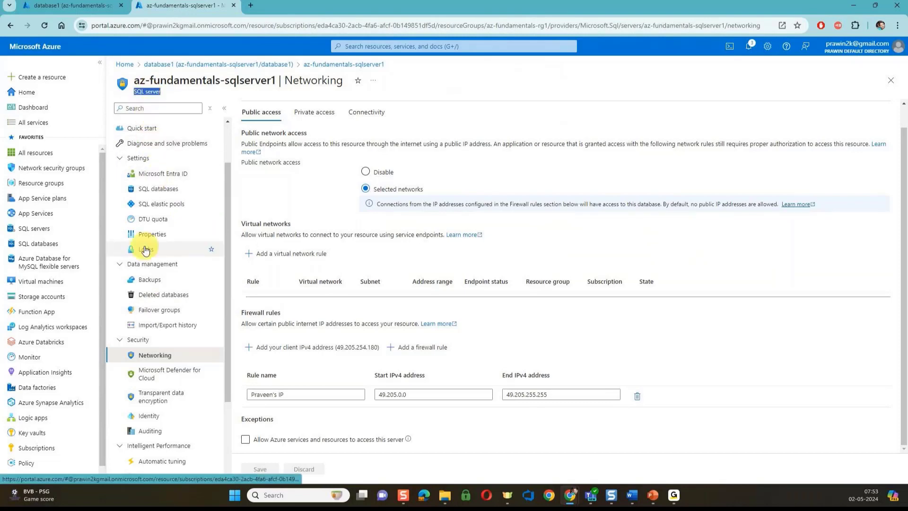
left_click(147, 280)
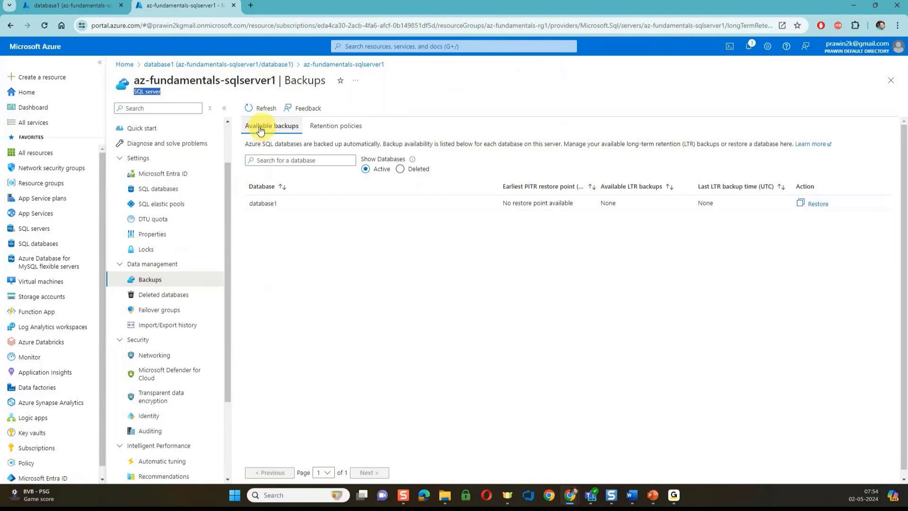
Highlight database1 and view its retention: 7-day PITR and 24-hour differential backups
double_click(266, 204)
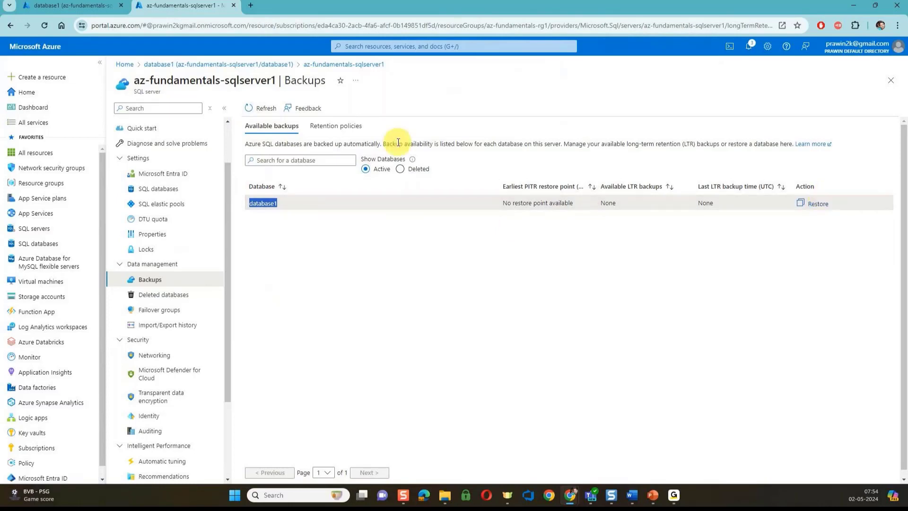
left_click(353, 134)
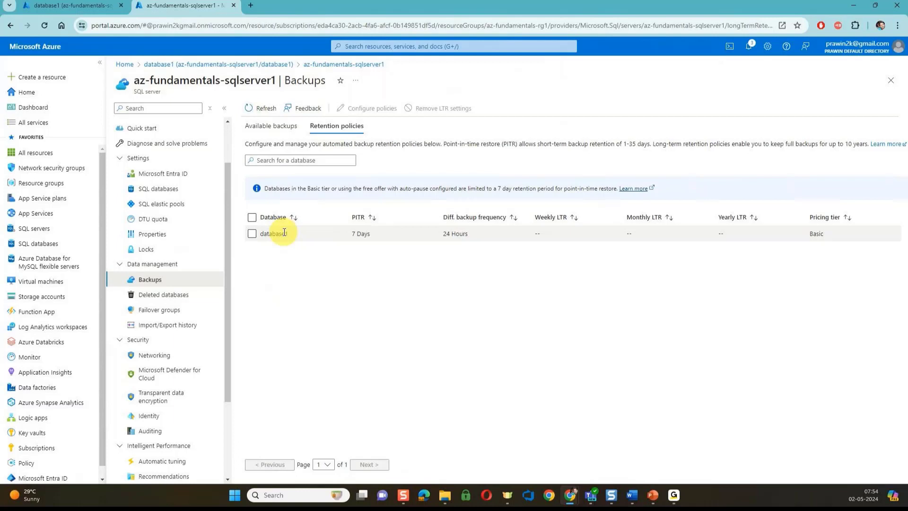
Select database1 and bring up its Configure policies pane for backup retention
left_click(252, 233)
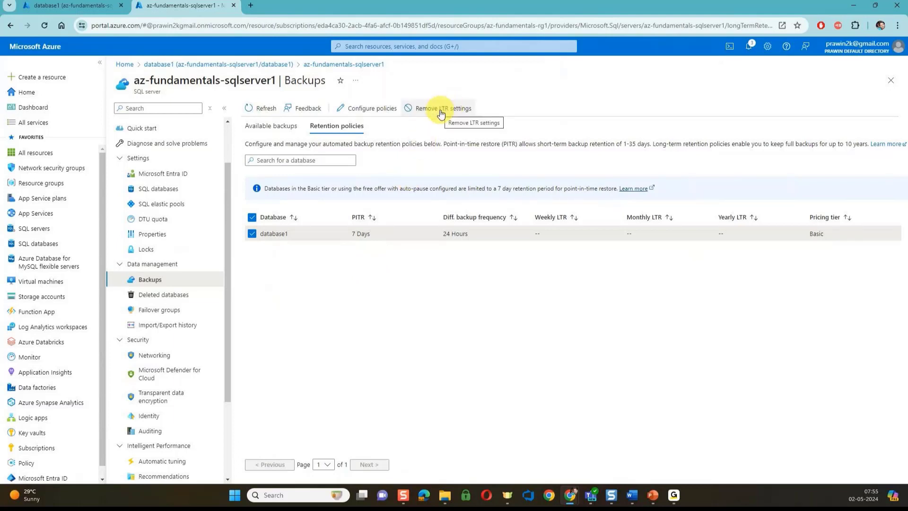
left_click(364, 110)
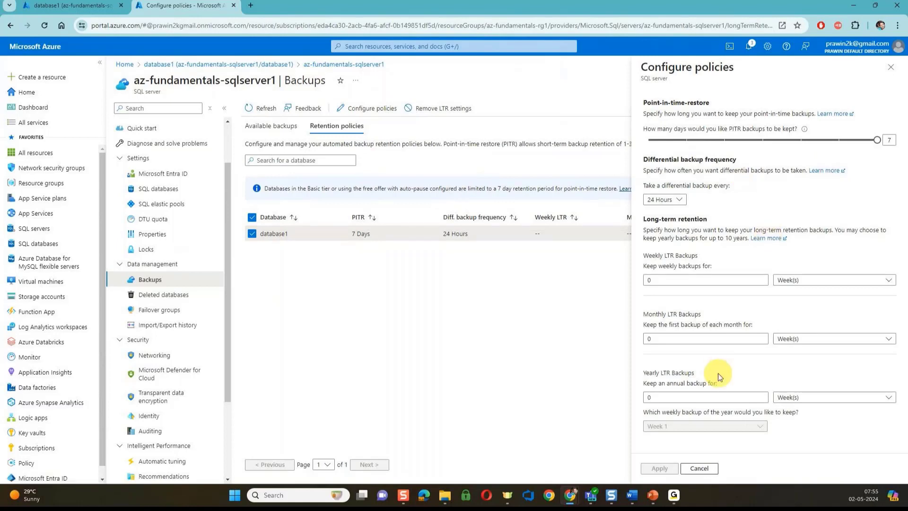
Set yearly LTR retention to 10 Year(s), then cancel and discard the unsaved change
left_click(794, 399)
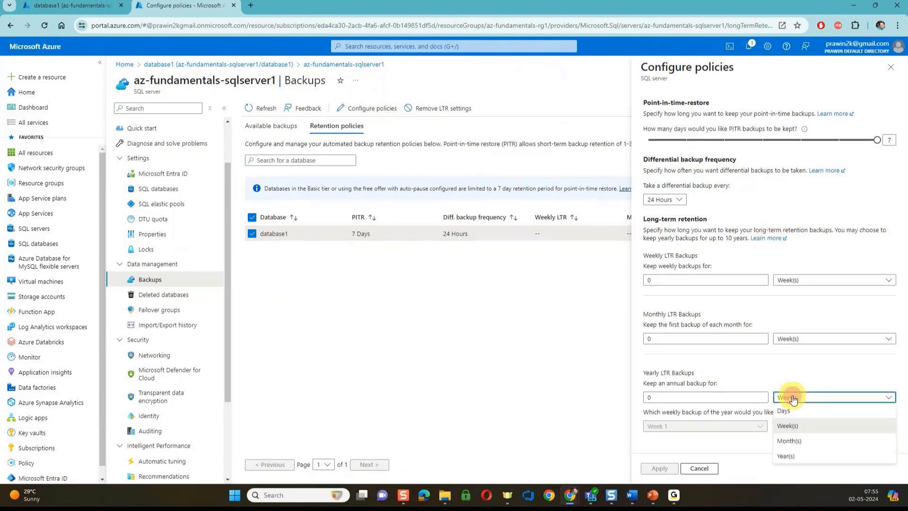
left_click(787, 450)
left_click(667, 395)
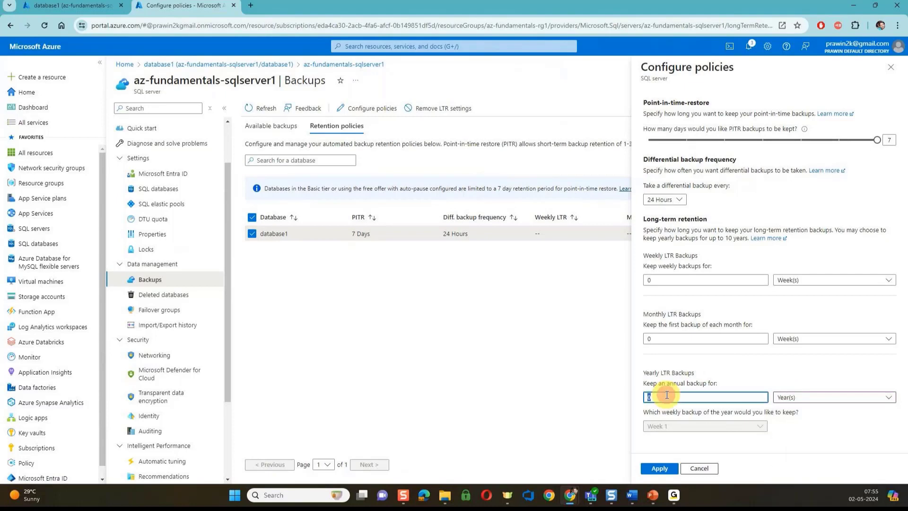
type("10")
left_click(688, 378)
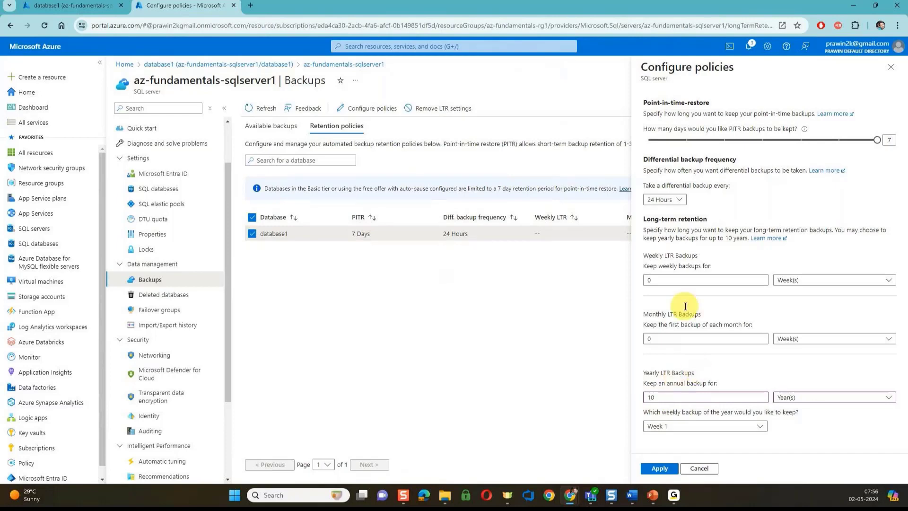
left_click(702, 469)
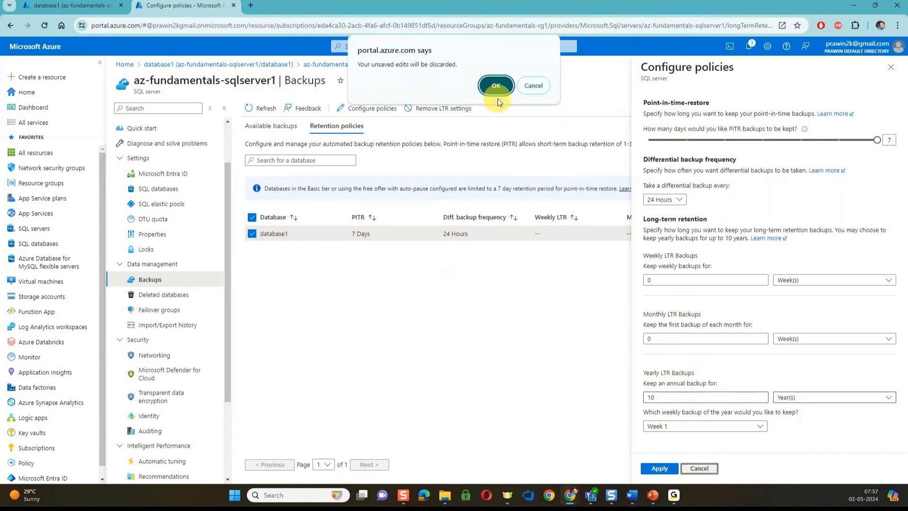
left_click(496, 93)
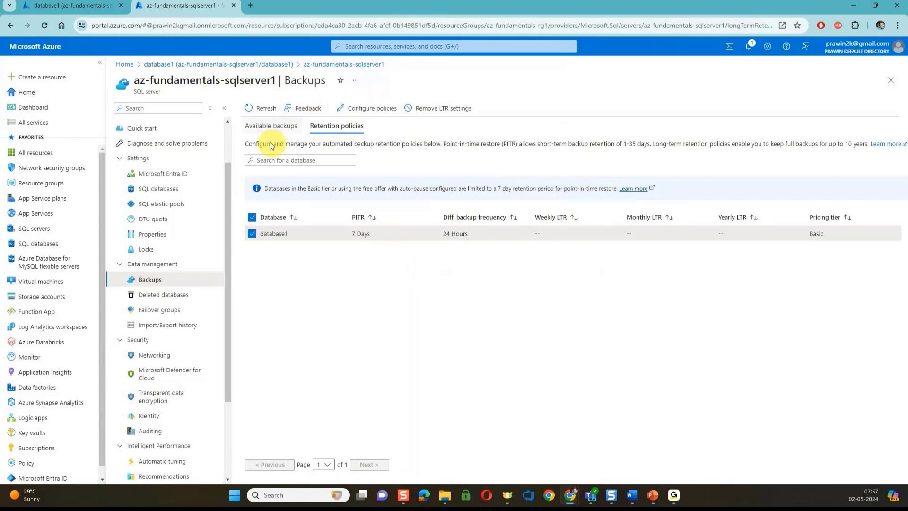
Return to database1's overview page via its breadcrumb link
left_click(285, 65)
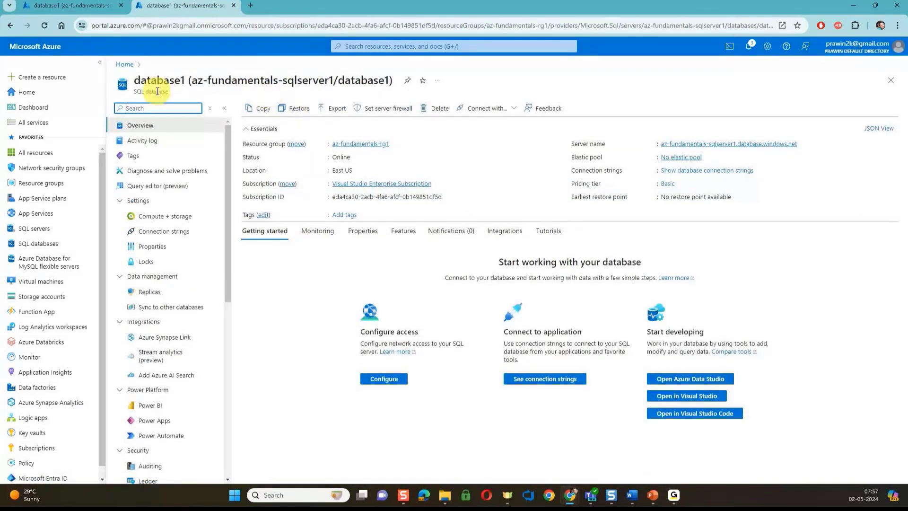
Check database1's Restore form, noting restore isn't available yet, then list all SQL databases
left_click(305, 110)
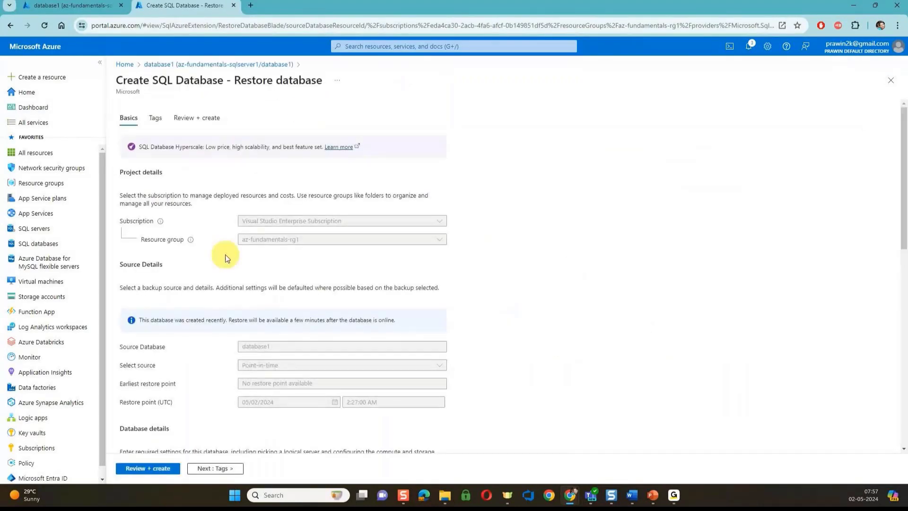
scroll(225, 256, "down", 3)
scroll(226, 258, "down", 1)
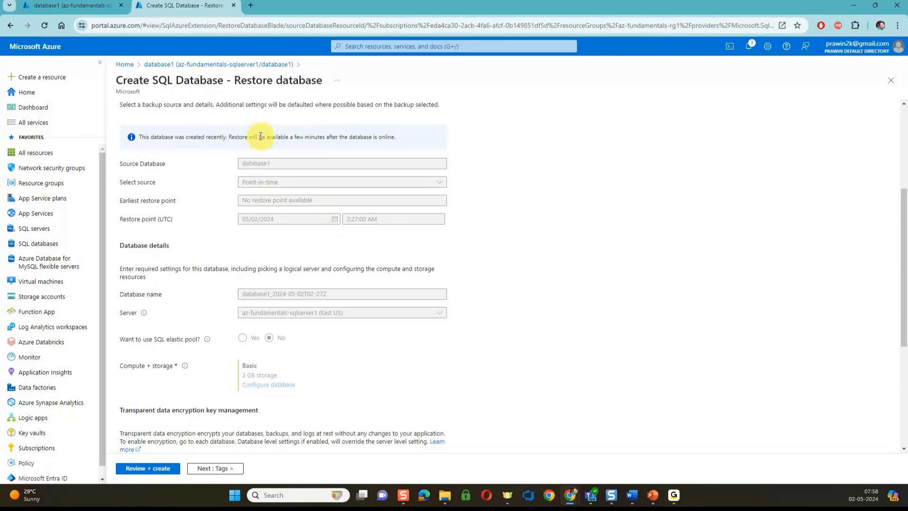
left_click_drag(230, 137, 395, 137)
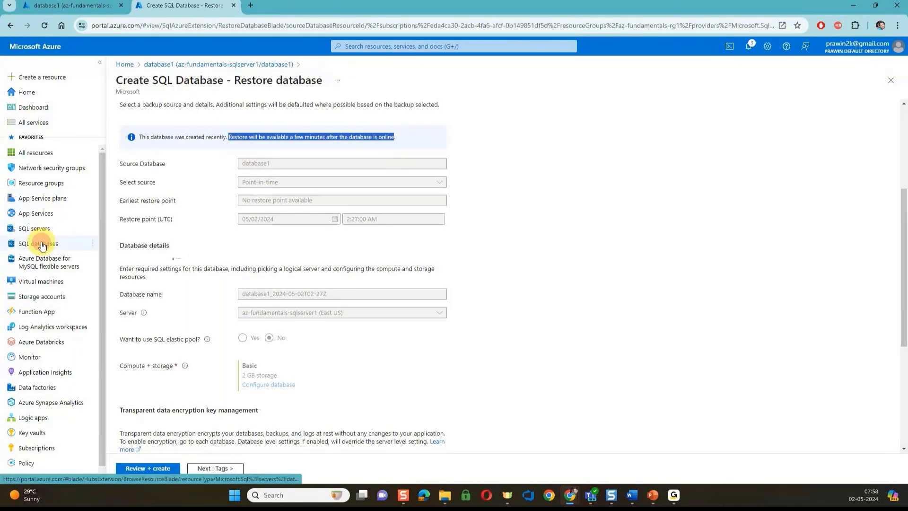
left_click(72, 243)
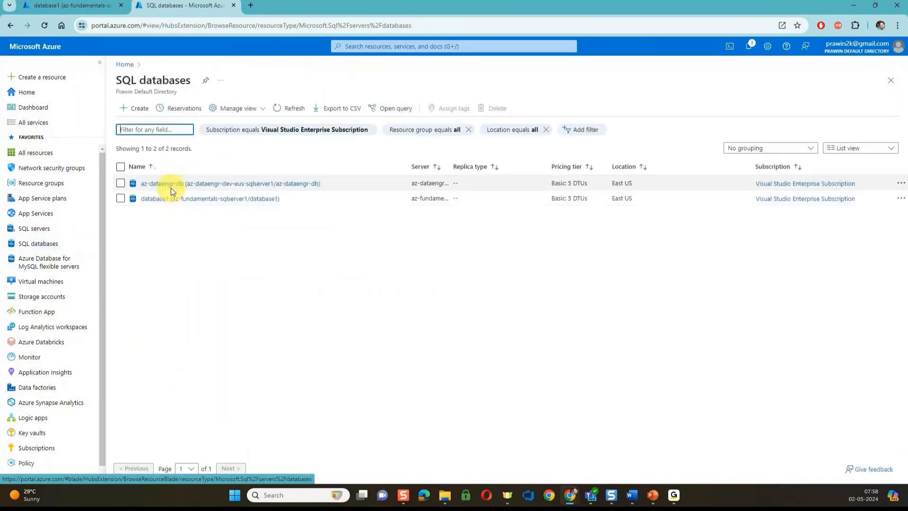
left_click(259, 183)
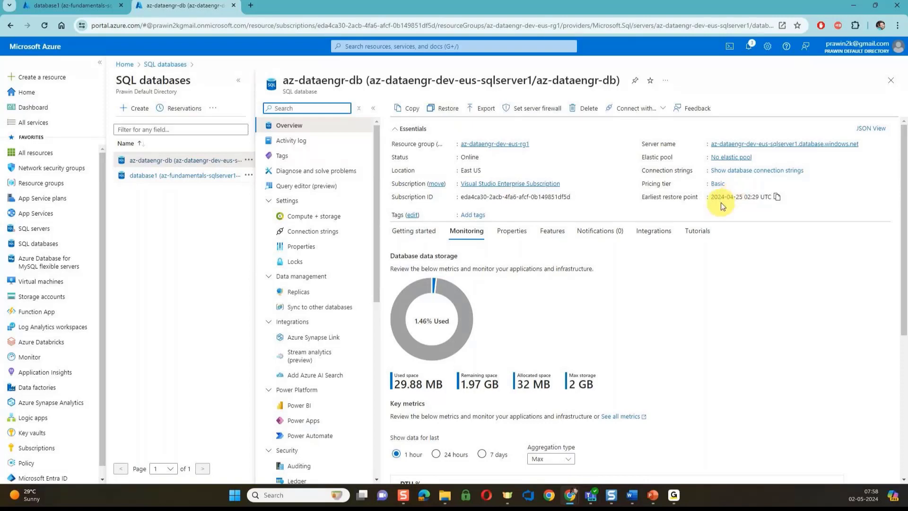
left_click(743, 196)
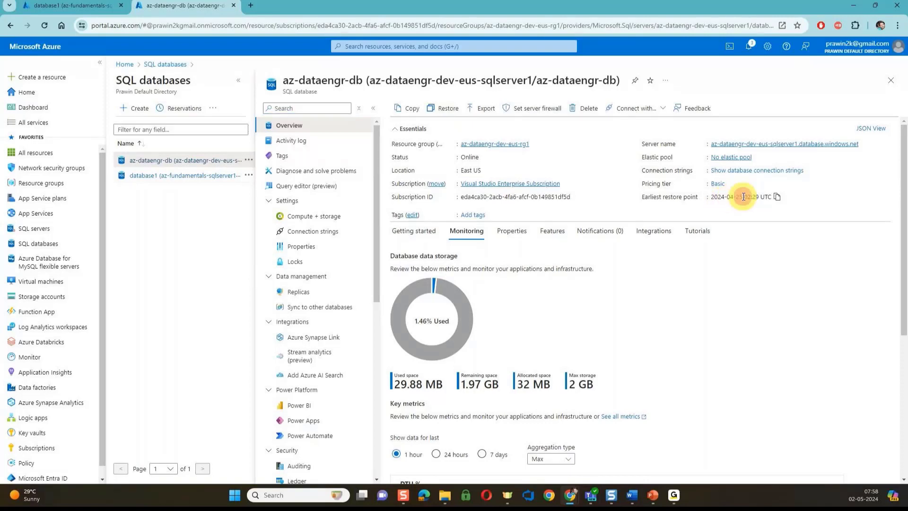
left_click_drag(744, 196, 736, 196)
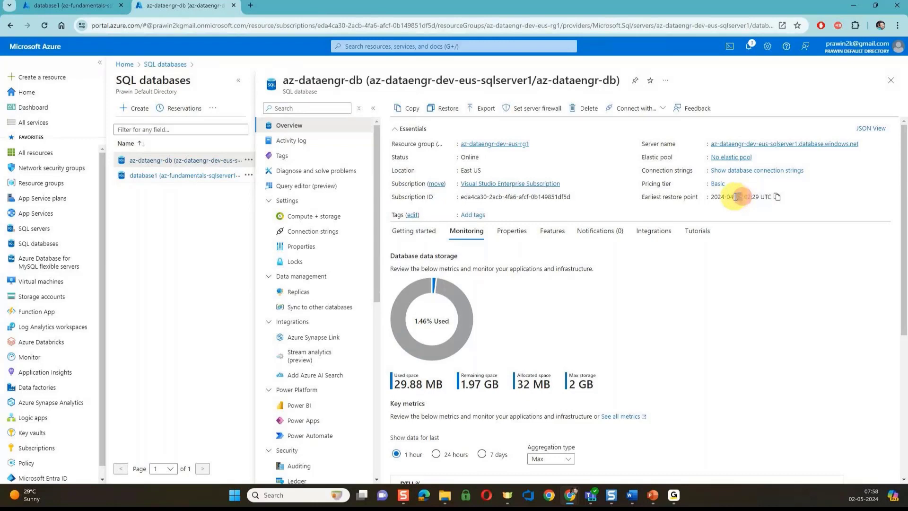
left_click(447, 108)
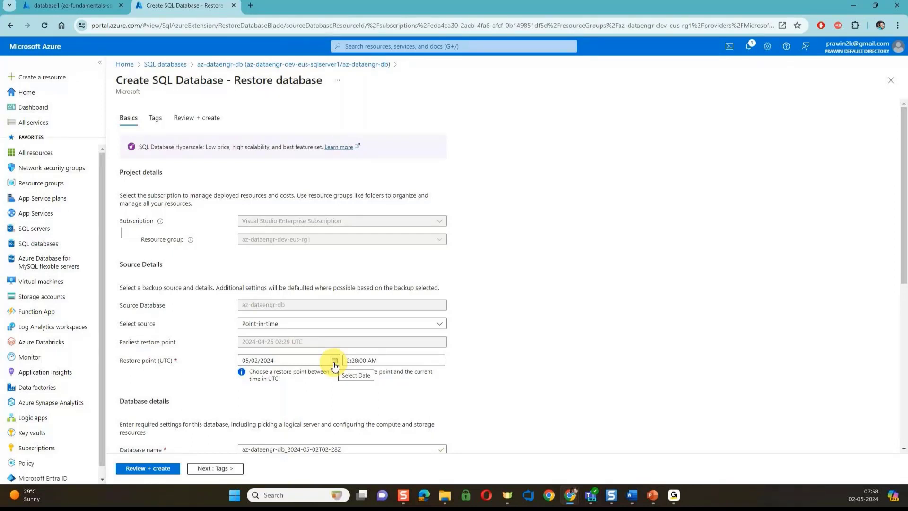
left_click(292, 64)
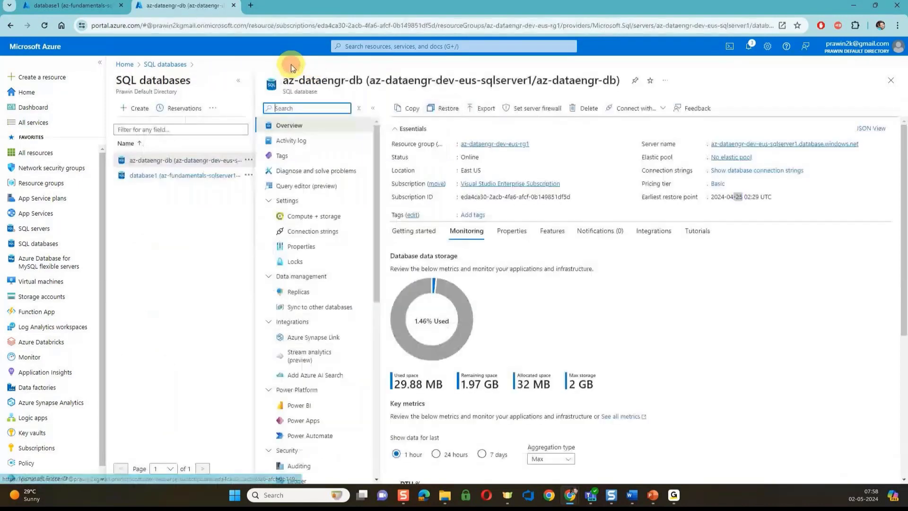
Go to server az-dataengr-dev-eus-sqlserver1 and its Backups page under Data management
left_click(724, 145)
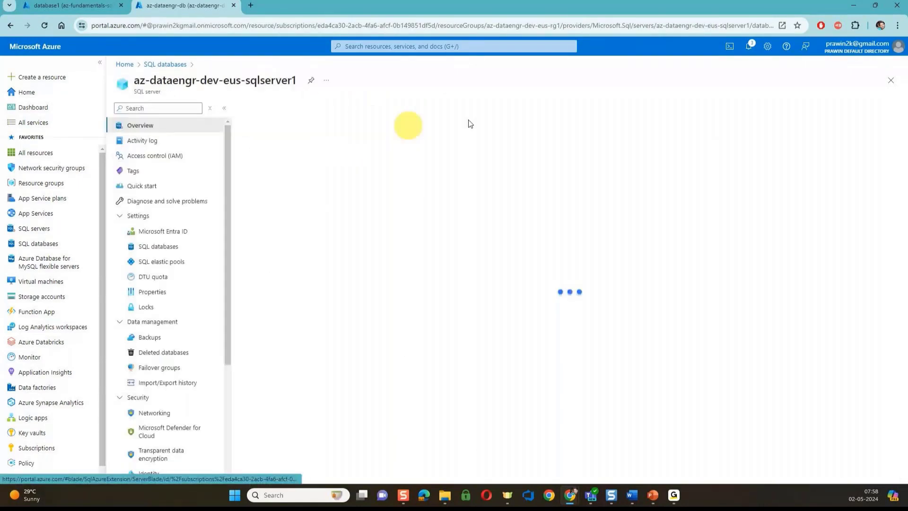
left_click(149, 337)
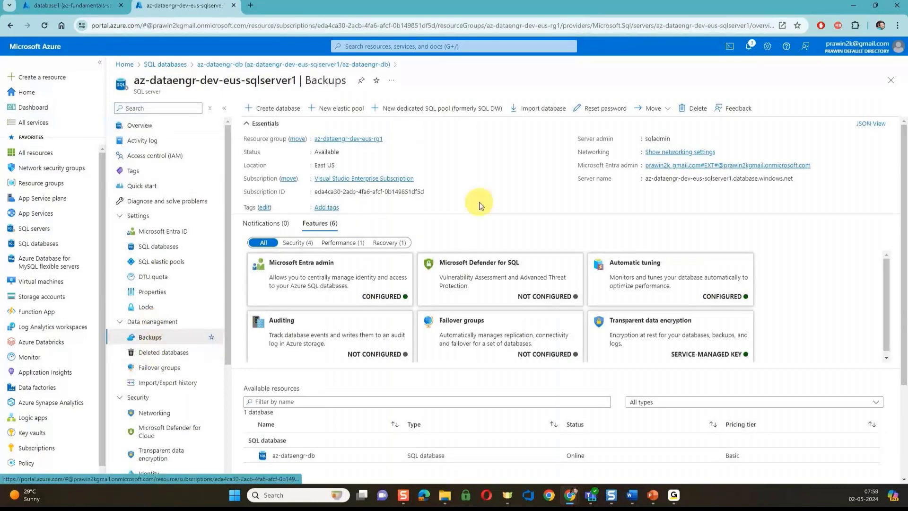
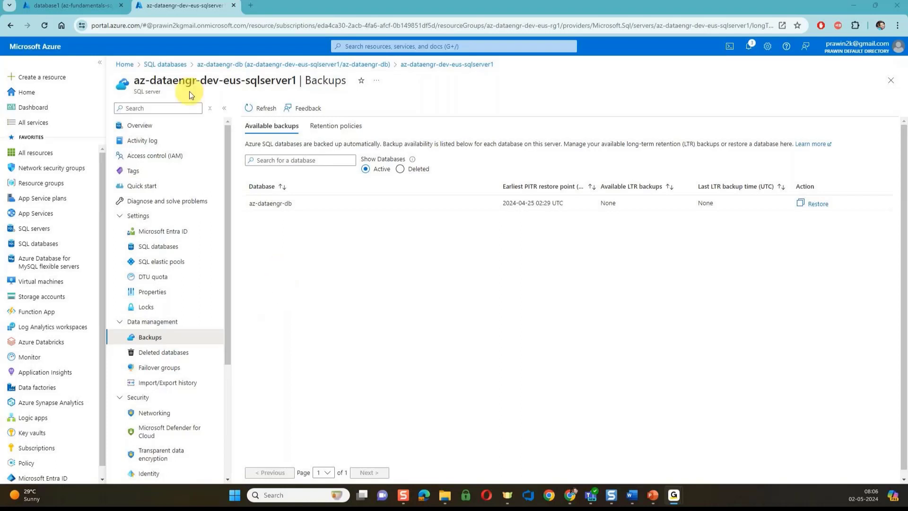
Return to the SQL databases list, then open All resources listing 63 resources
left_click(184, 67)
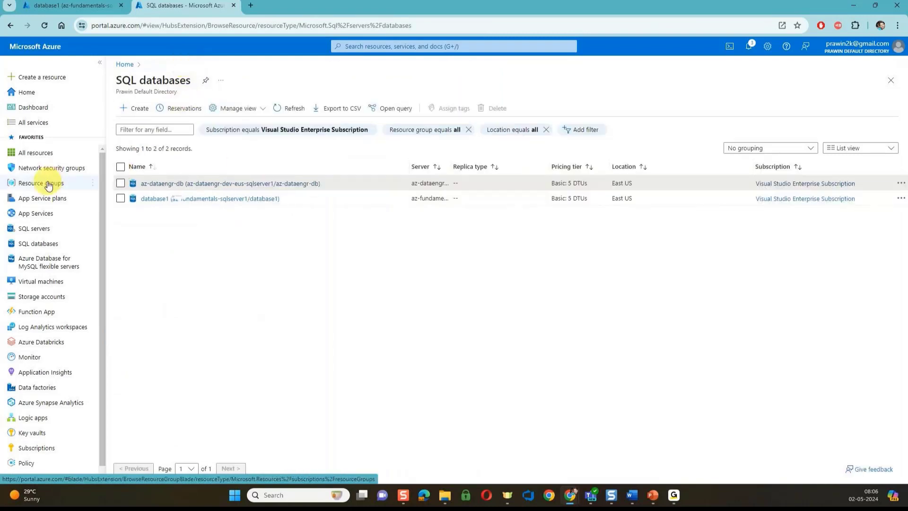
mouse_move(48, 185)
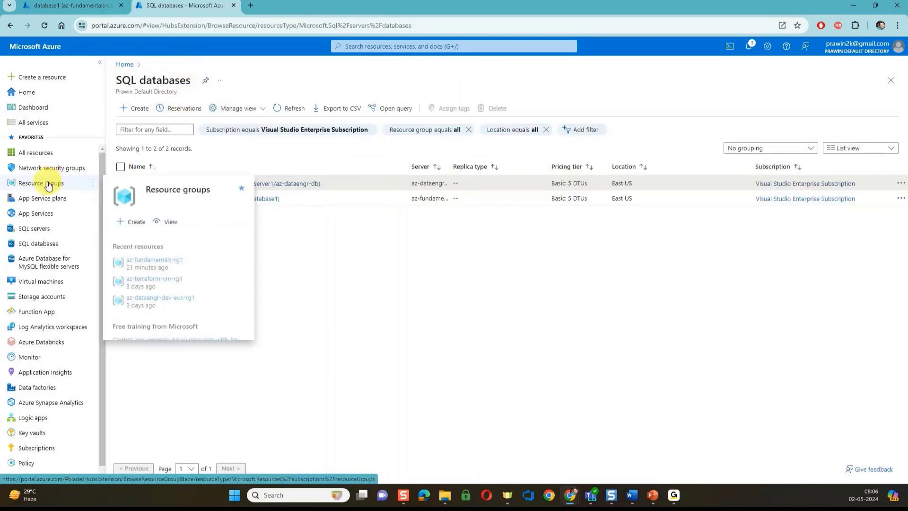
left_click(41, 154)
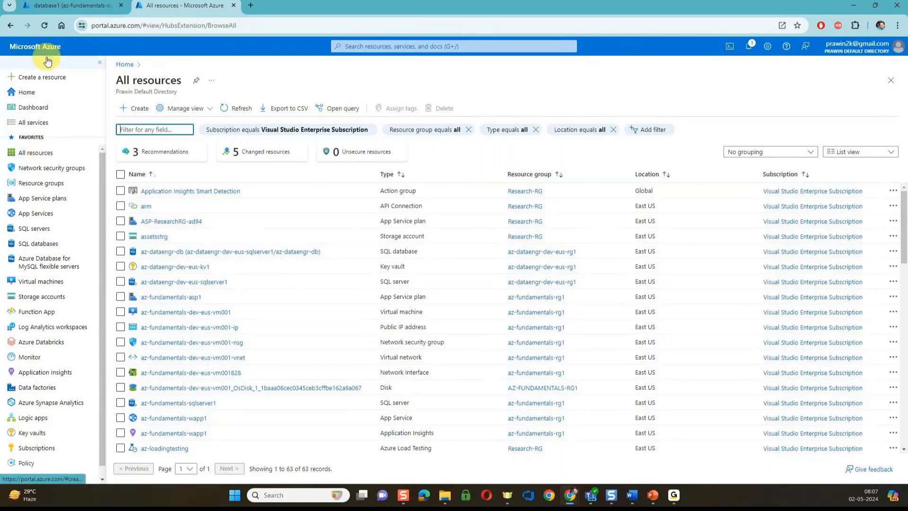
Switch back to the browser tab with database1's Query editor (preview)
left_click(65, 7)
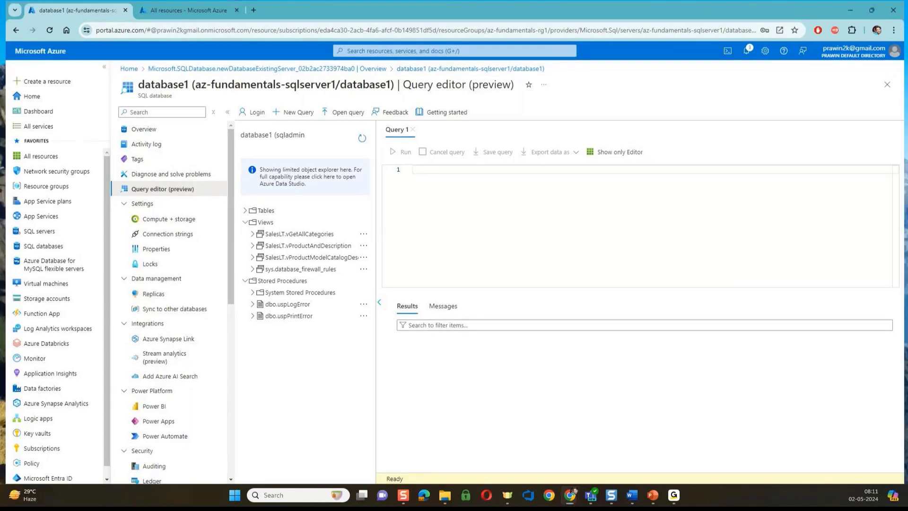
Hide the browser with Win+D to reveal the Windows desktop
key("super+d")
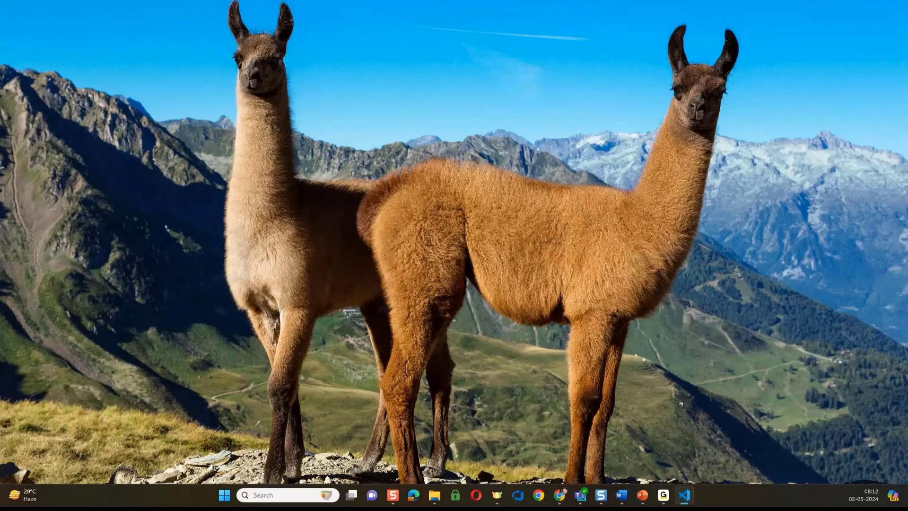
key("alt+Tab")
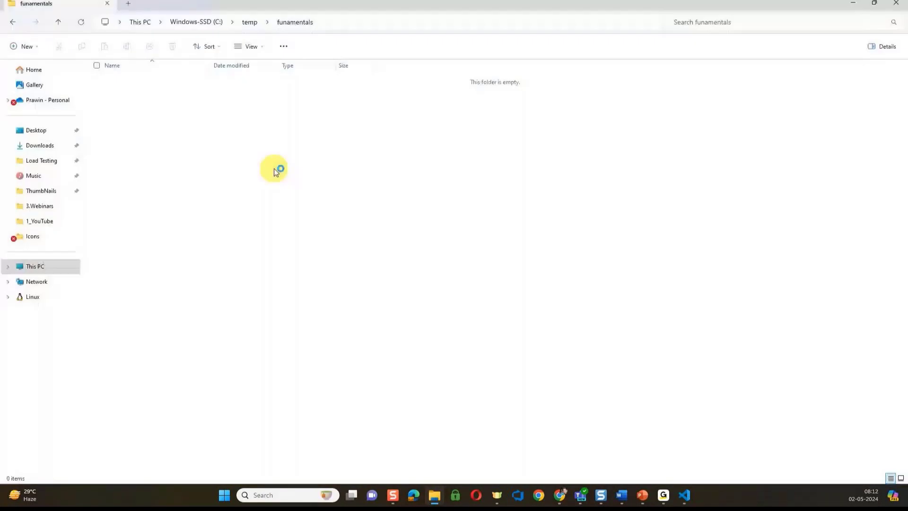
Open the empty funamentals folder with Code via Show more options, and drag VS Code onto this screen
left_click(274, 169)
key("alt+Tab")
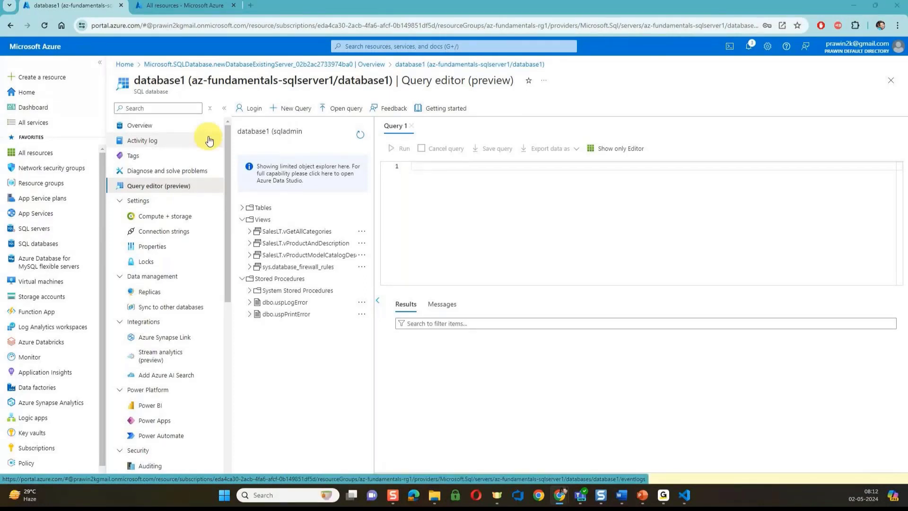
key("alt+Tab")
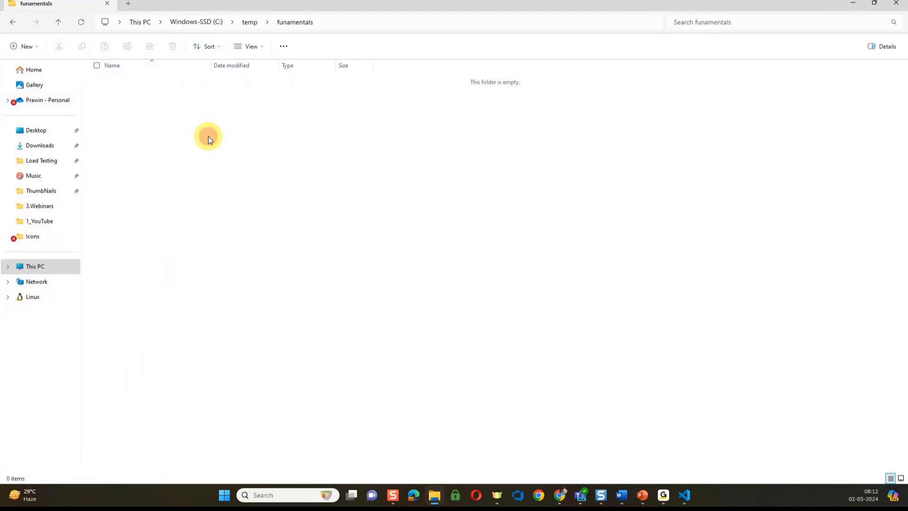
right_click(208, 136)
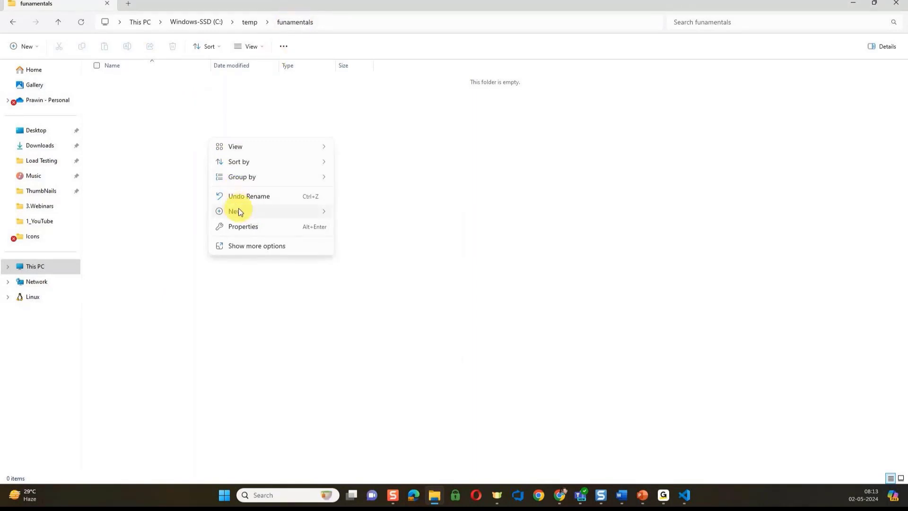
mouse_move(239, 210)
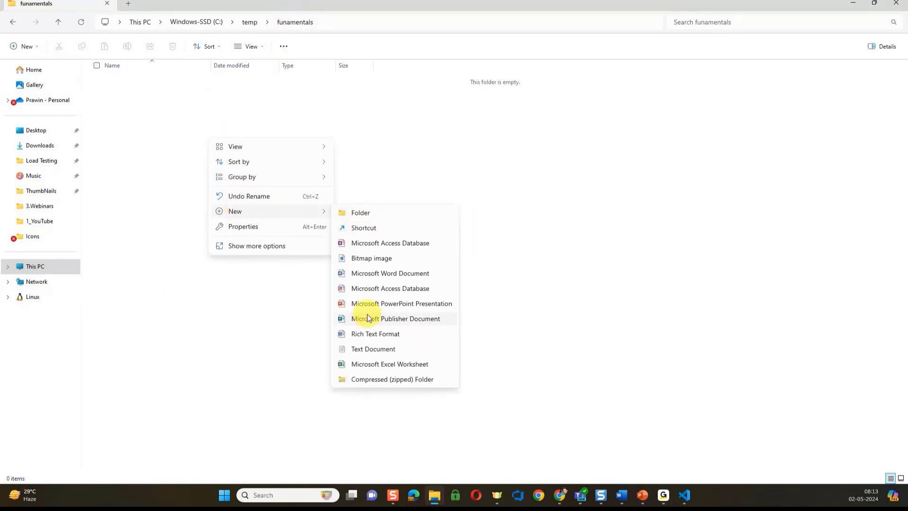
left_click(254, 245)
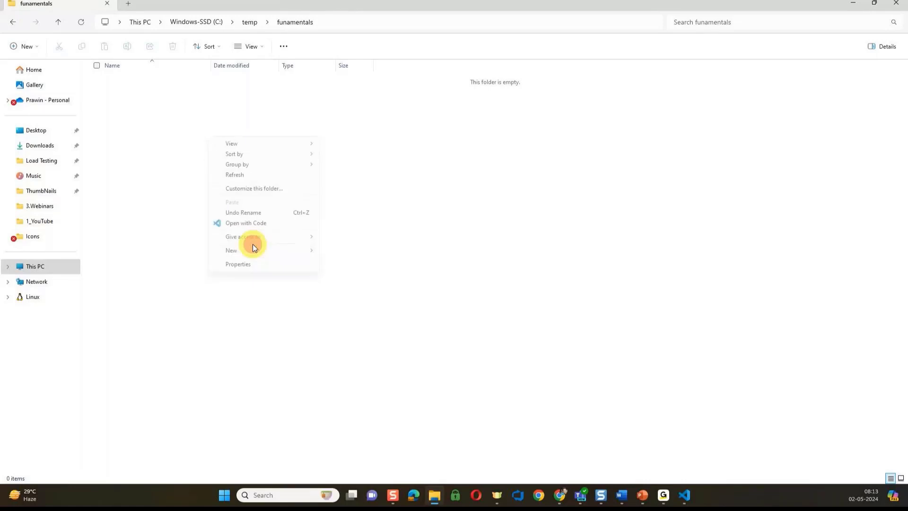
left_click(244, 223)
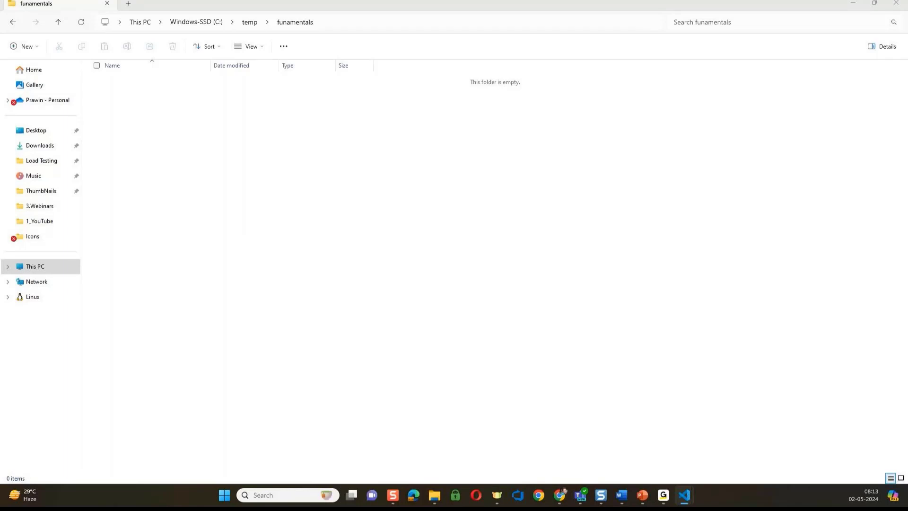
left_click_drag(0, 114, 197, 80)
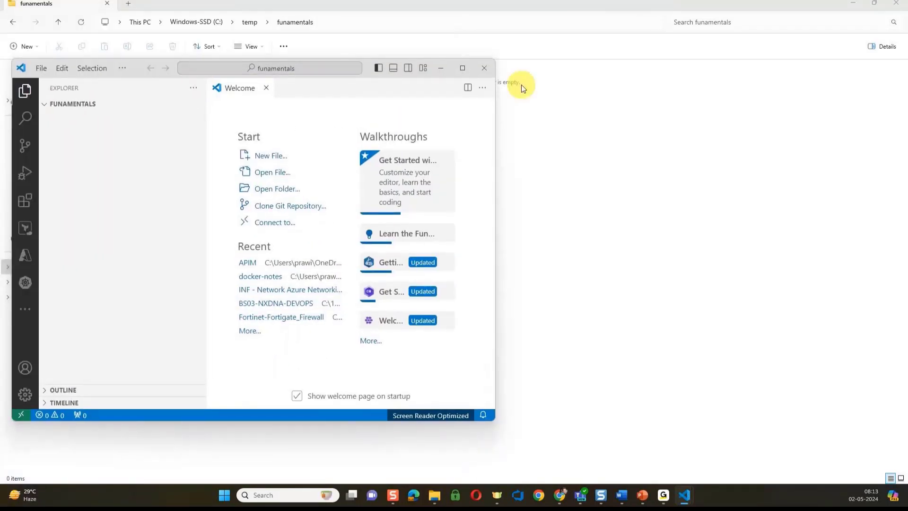
Maximise VS Code and create a new file named sqlserver.bicep in the funamentals folder
left_click(461, 72)
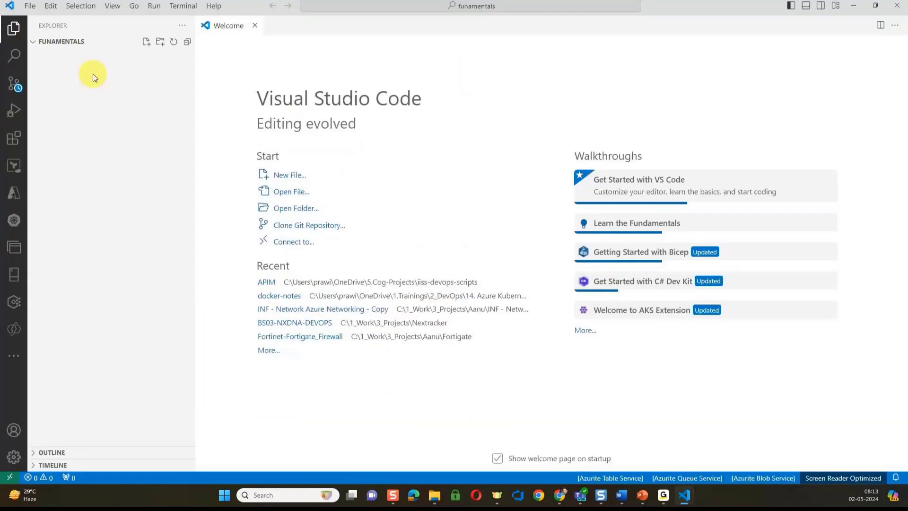
left_click(146, 46)
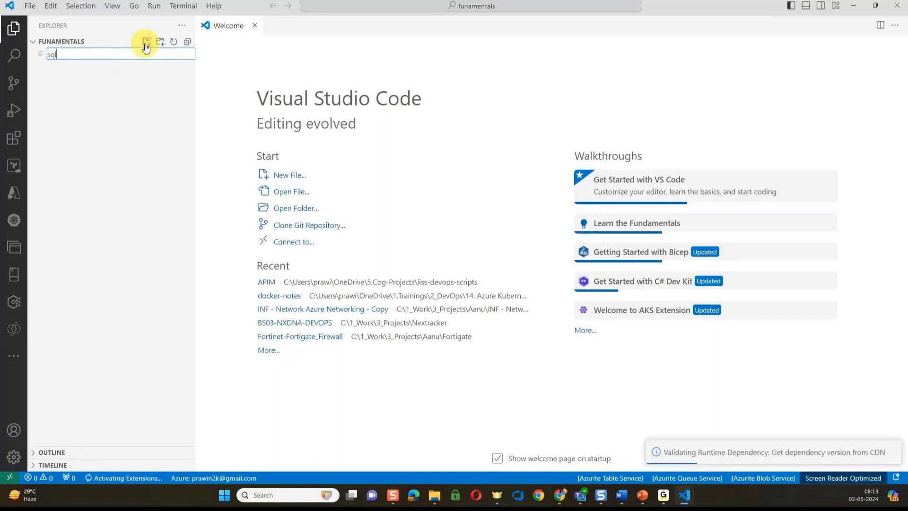
type("sqlserver.bice")
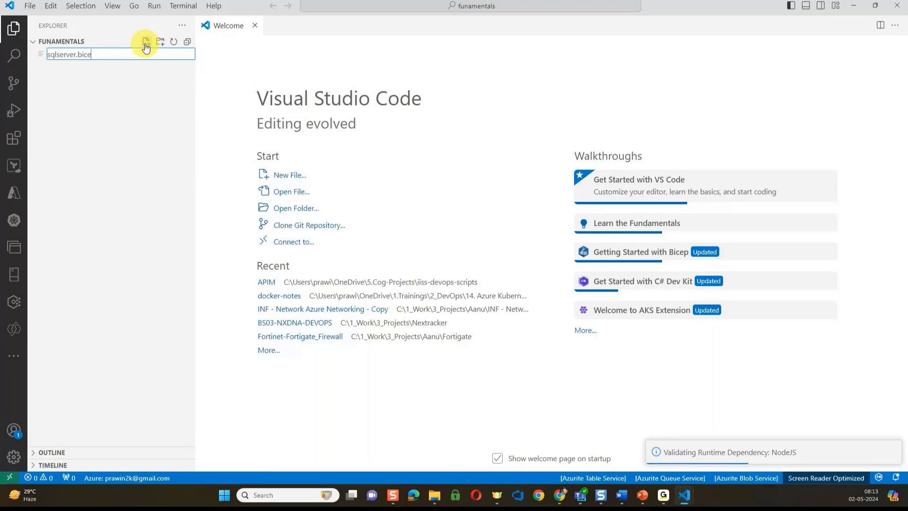
key("Return")
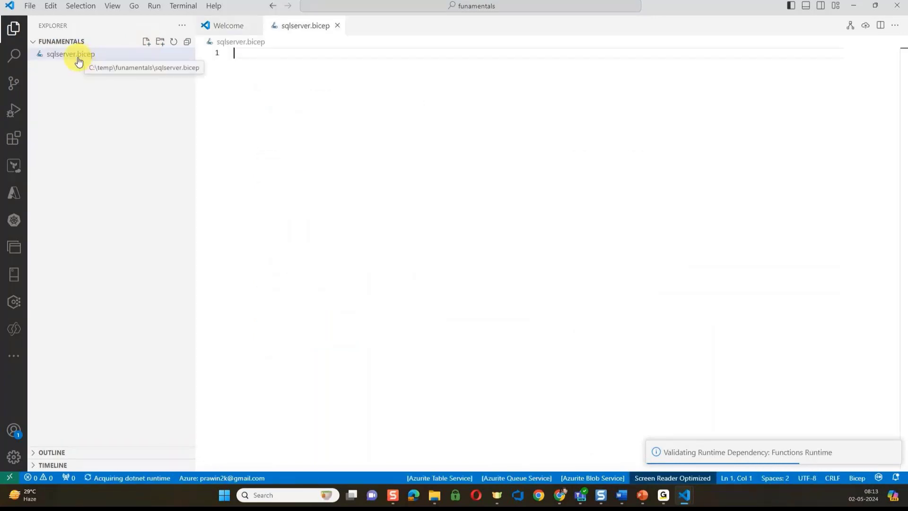
Start typing res- in sqlserver.bicep and dismiss the Logic Apps and Azure Functions update notices
left_click(257, 56)
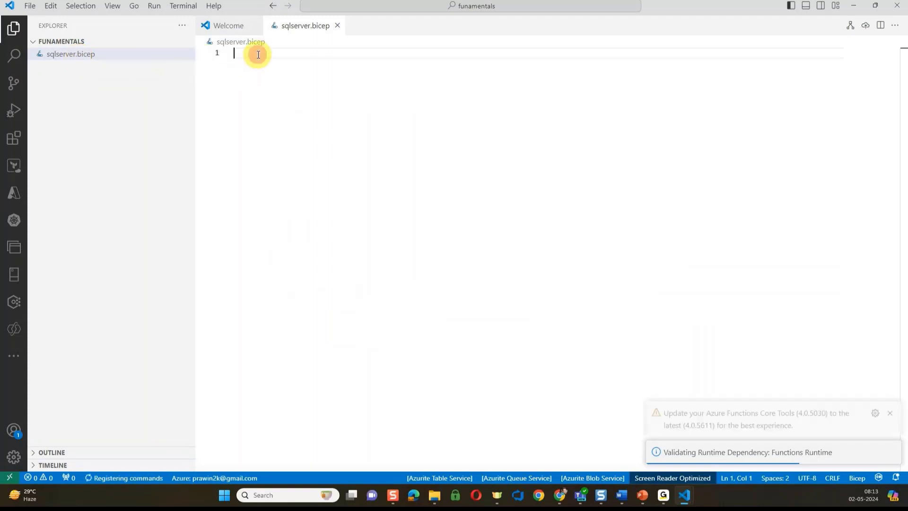
type("res-")
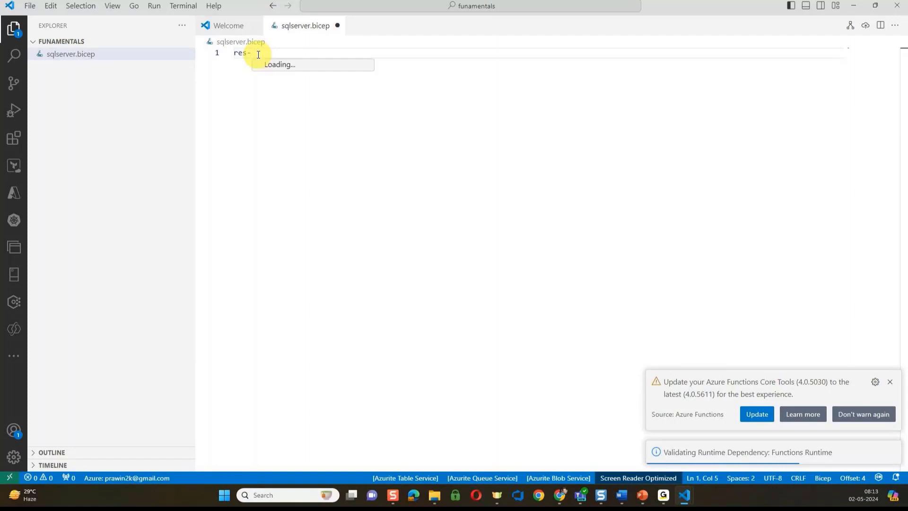
key("BackSpace")
key("BackSpace")
key("BackSpace")
key("BackSpace")
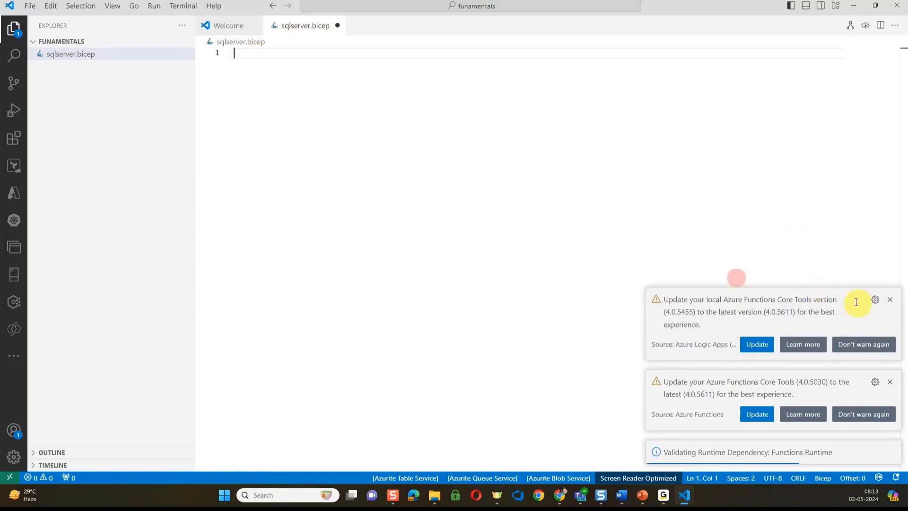
left_click(893, 302)
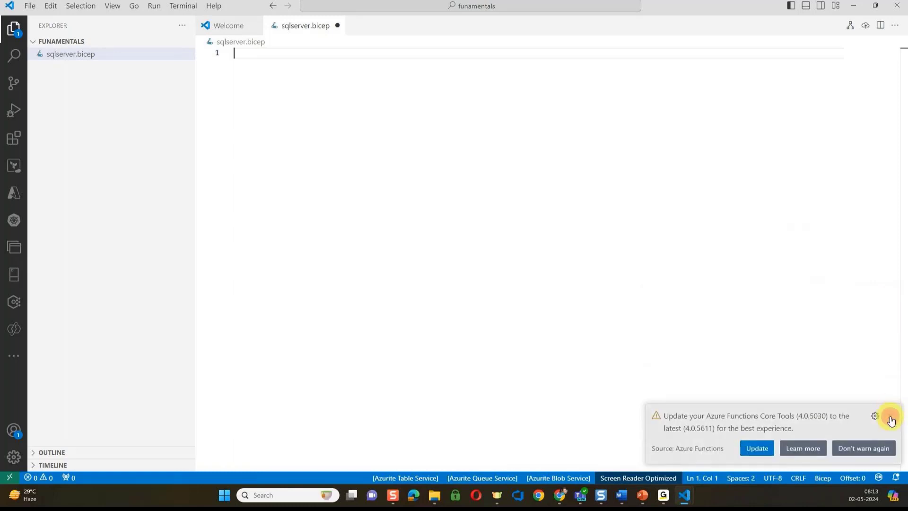
left_click(892, 412)
Insert the res-sql snippet, clear the whole file, and retype res-sq
type("sq")
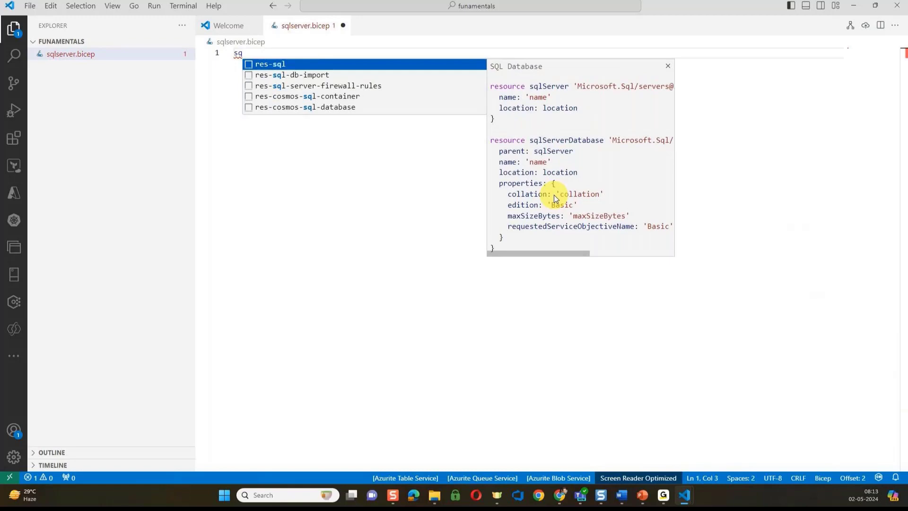
key("Return")
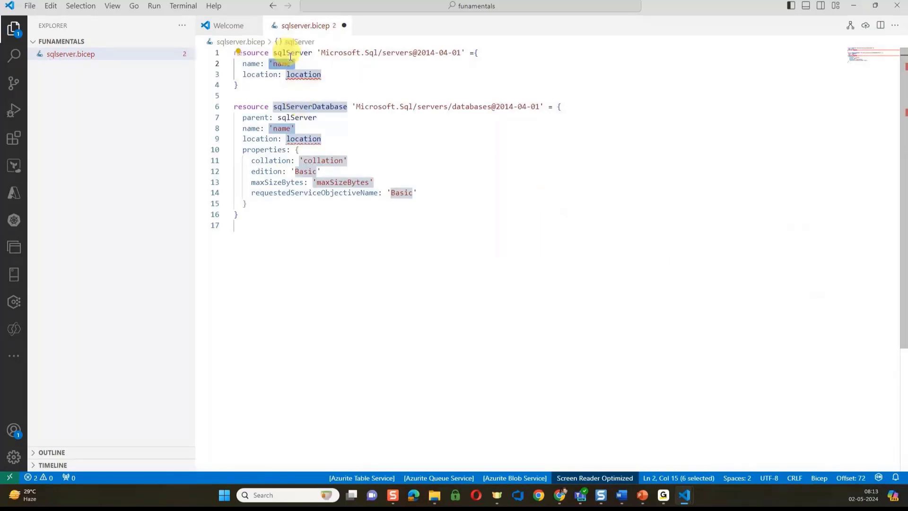
key("ctrl+a")
key("Delete")
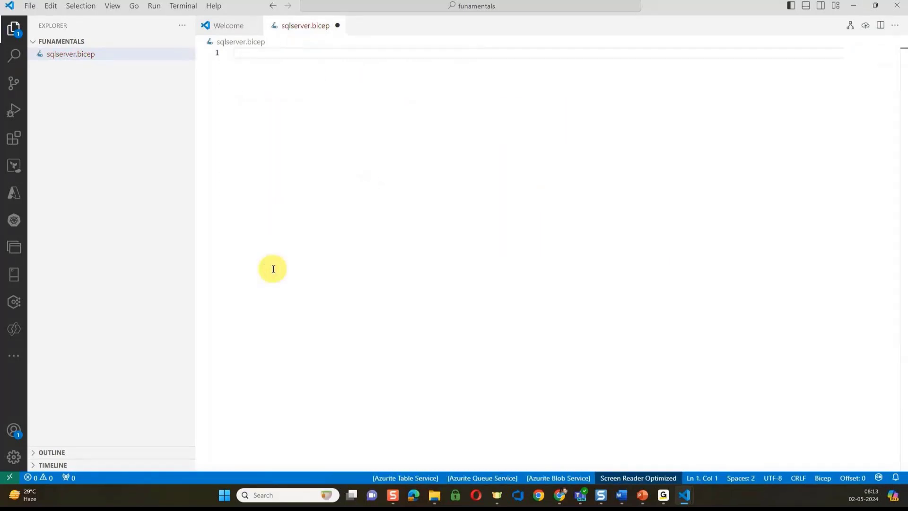
type("res")
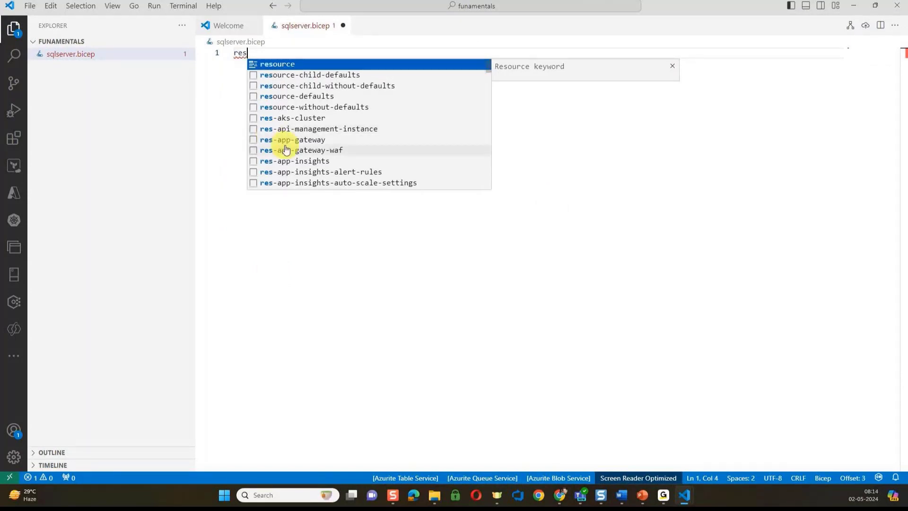
type("-s")
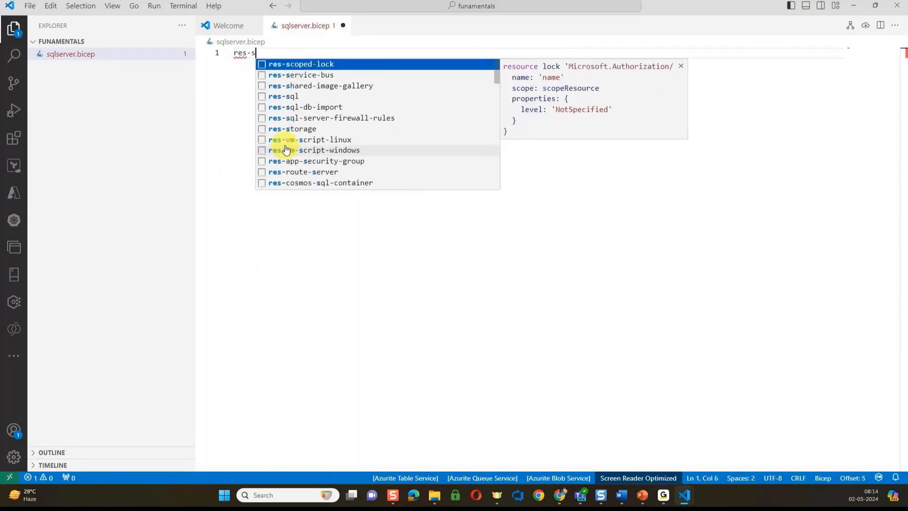
type("q")
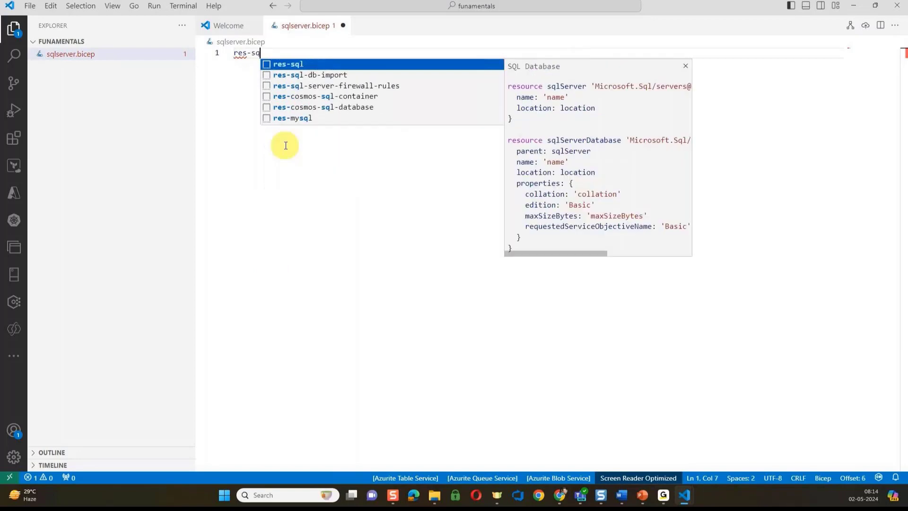
Insert the res-sql snippet's sqlServer and sqlServerDatabase resources with Basic edition properties
left_click(283, 66)
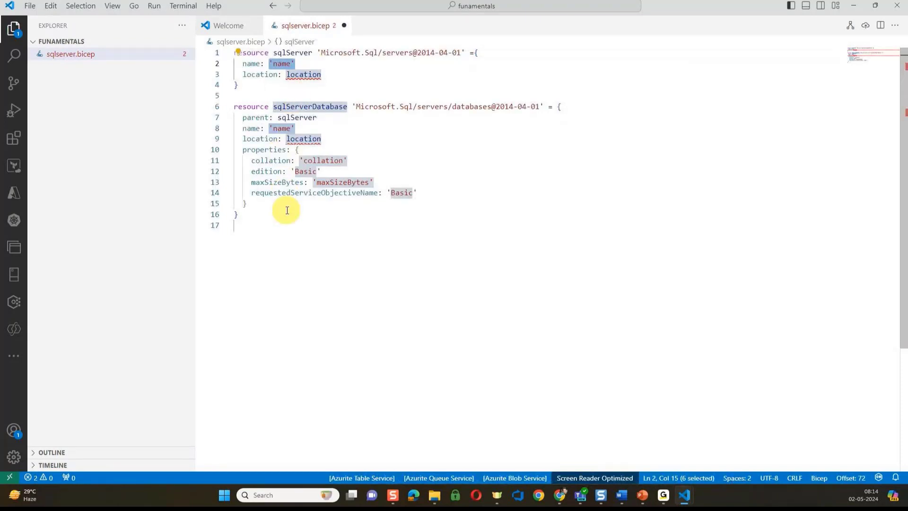
mouse_move(286, 139)
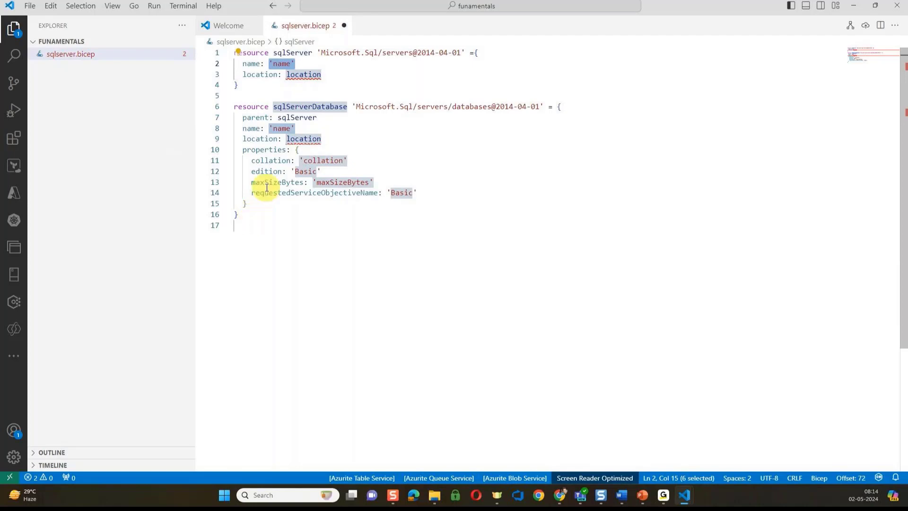
left_click(384, 54)
Select 'servers' in the line-1 resource type and inspect the location errors
double_click(384, 53)
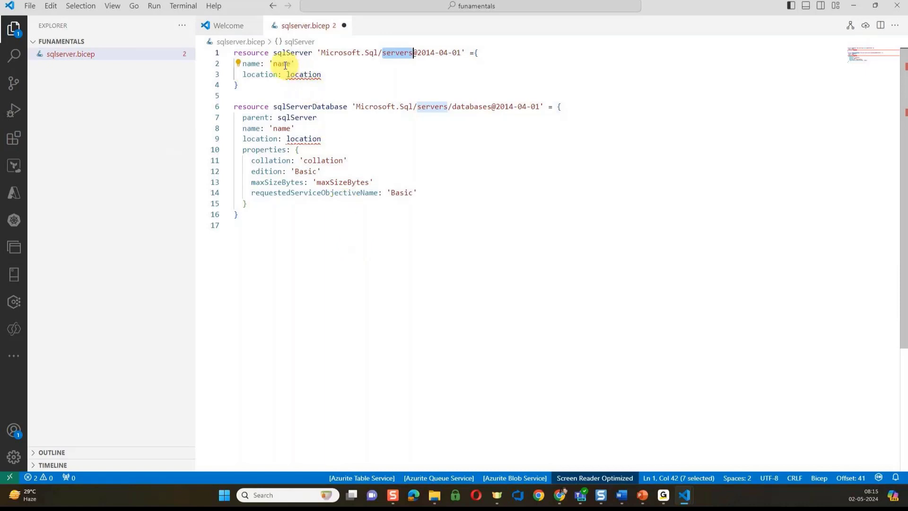
mouse_move(303, 85)
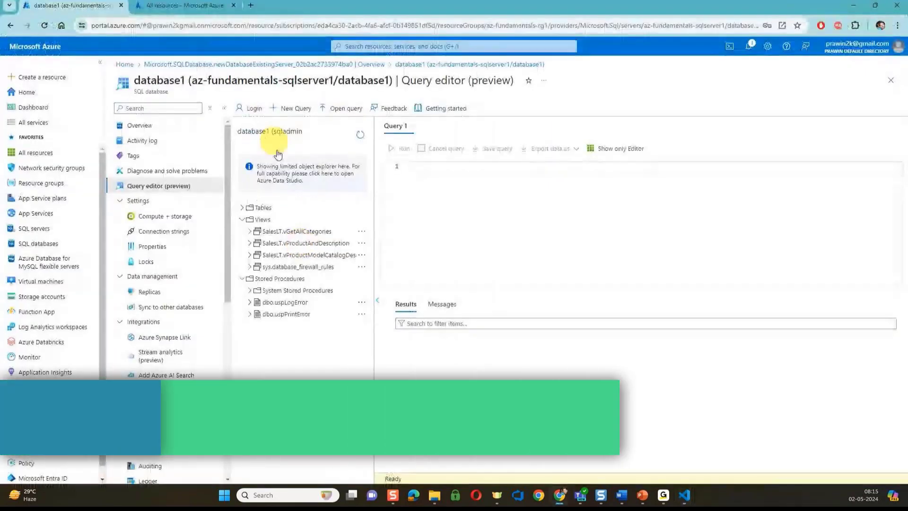
In a new tab, open dev.azure.com/AzureTrainingDevOps, AzureDevOps-October's Repos > Files, and list its repositories
left_click(251, 7)
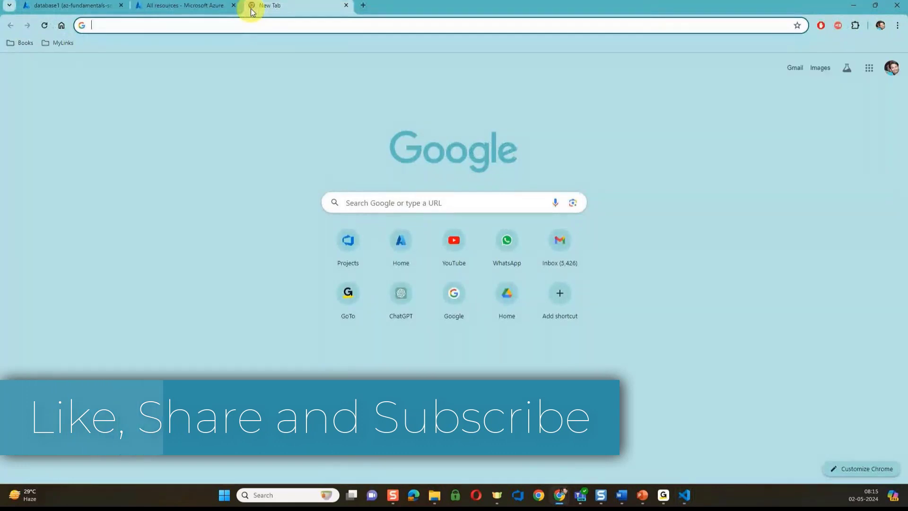
type("de")
key("Return")
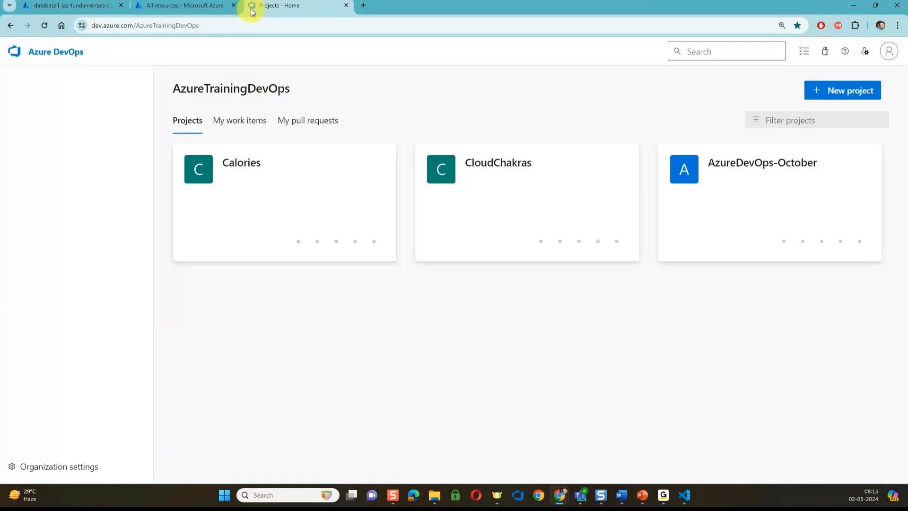
left_click(725, 202)
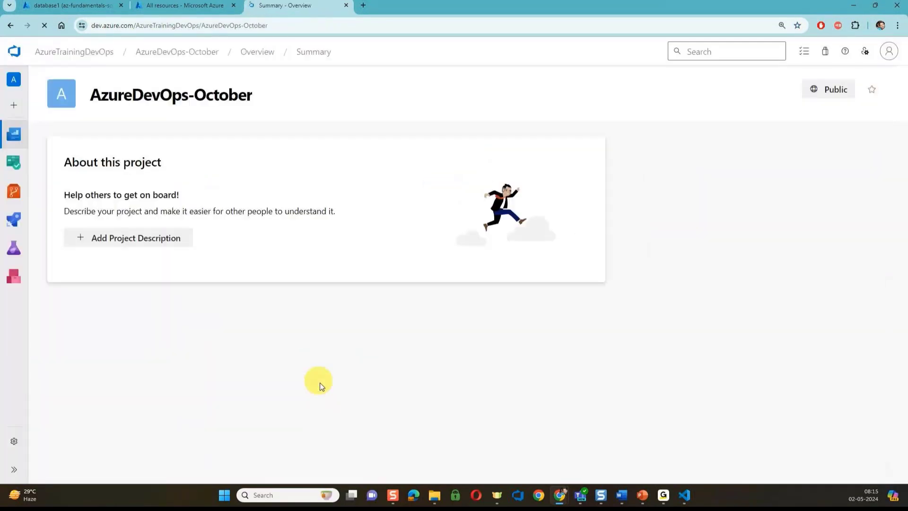
mouse_move(10, 195)
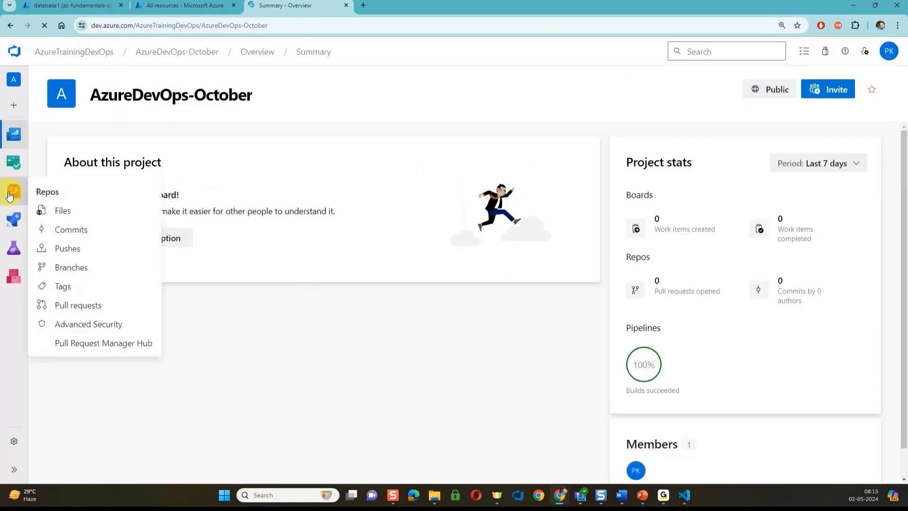
left_click(58, 211)
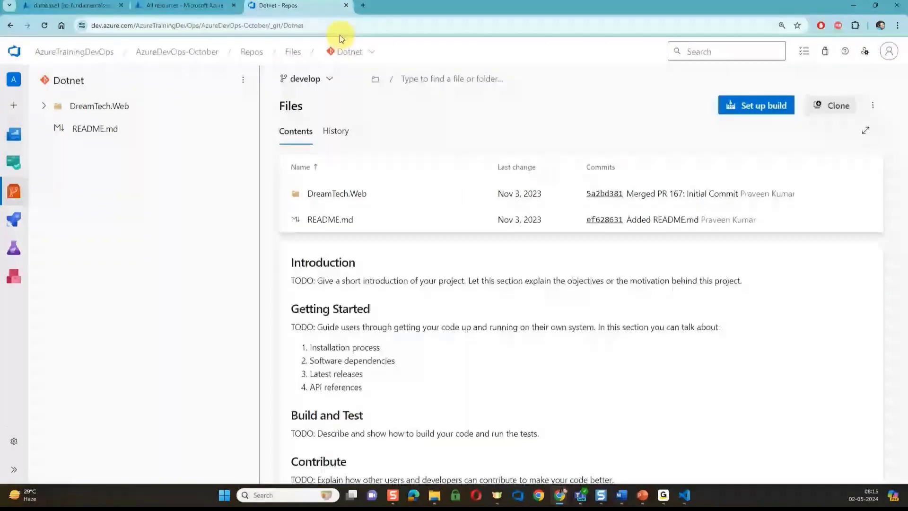
left_click(348, 51)
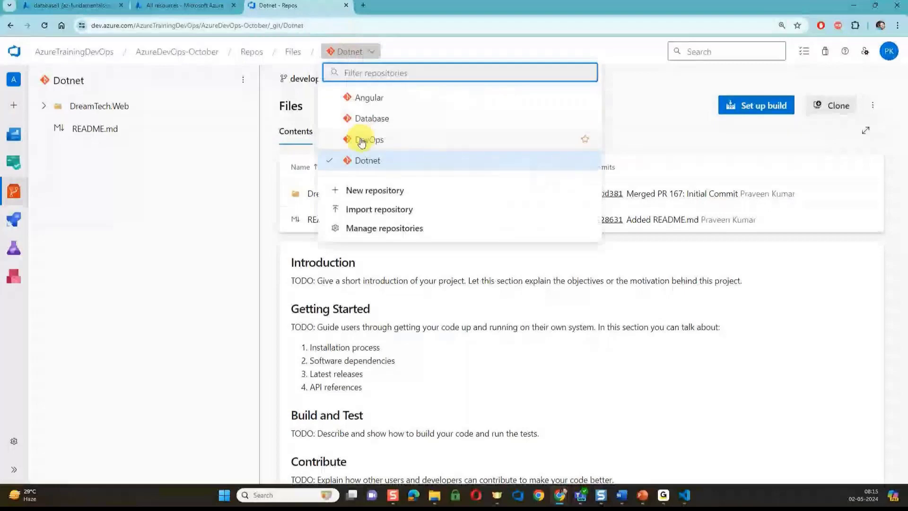
Read bicep-buildtemplate.yml and bicep-releasetemplate.yml under Pipelines/Bicep, then view the Pipelines list
left_click(362, 140)
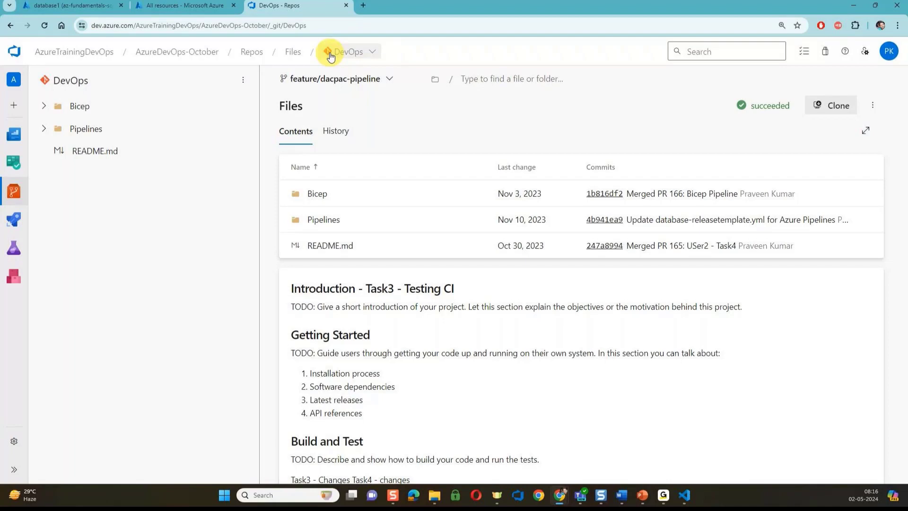
left_click(43, 129)
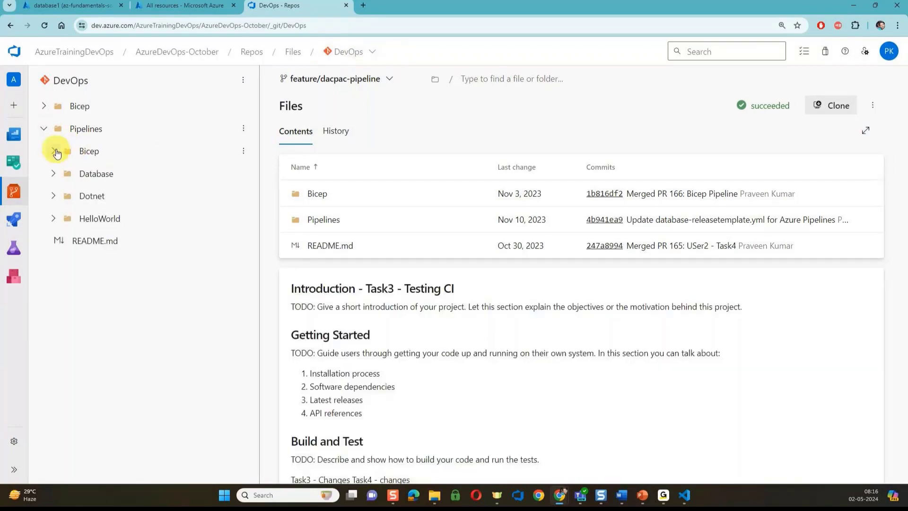
left_click(55, 150)
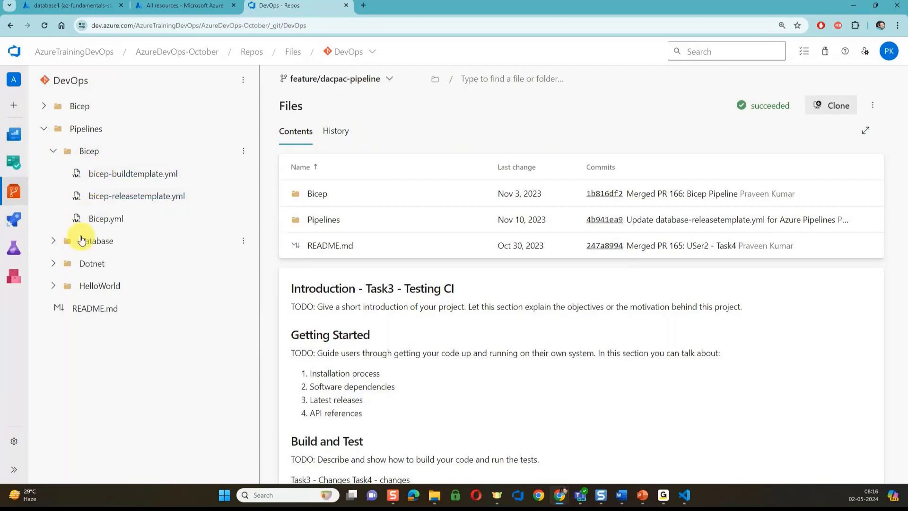
left_click(134, 175)
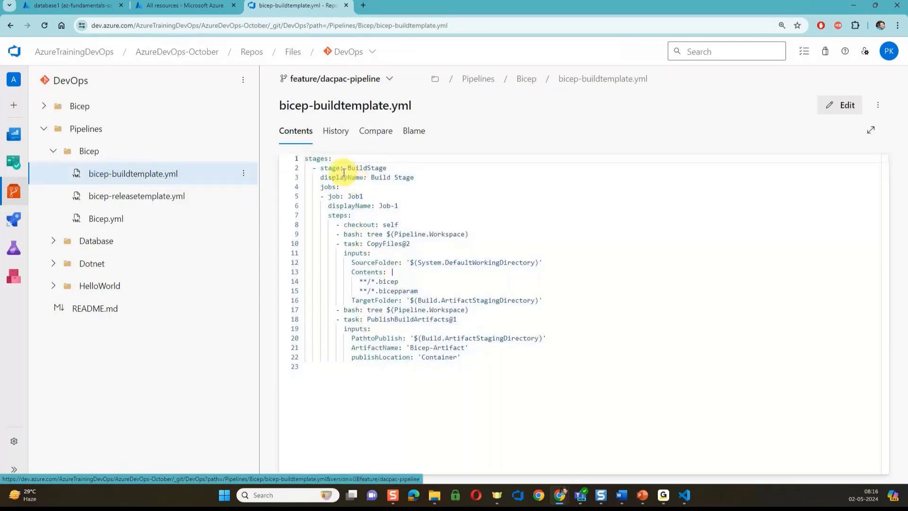
left_click(160, 198)
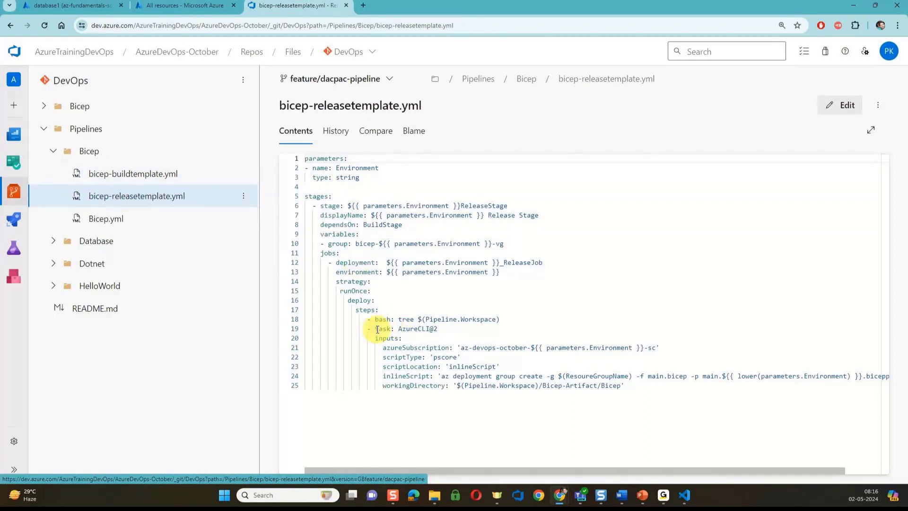
left_click(17, 219)
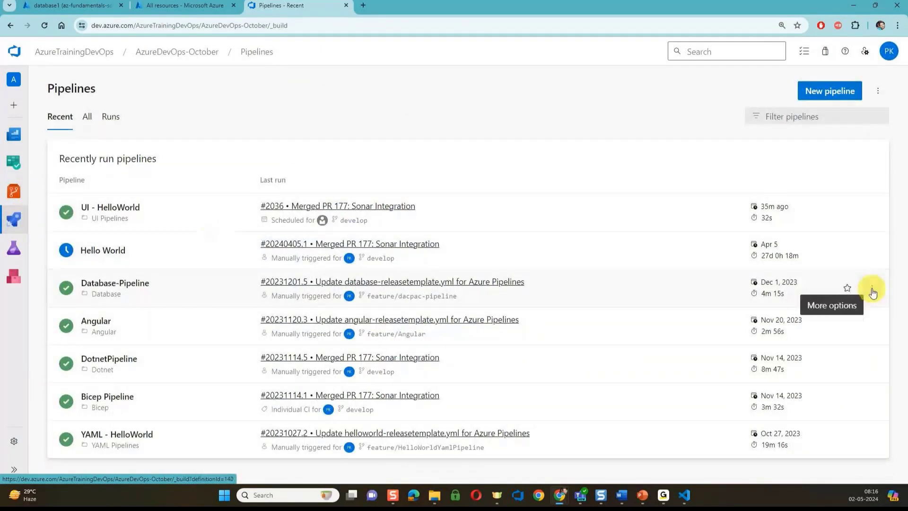
Open the Database-Pipeline YAML for editing and reload the pipeline editor
left_click(873, 292)
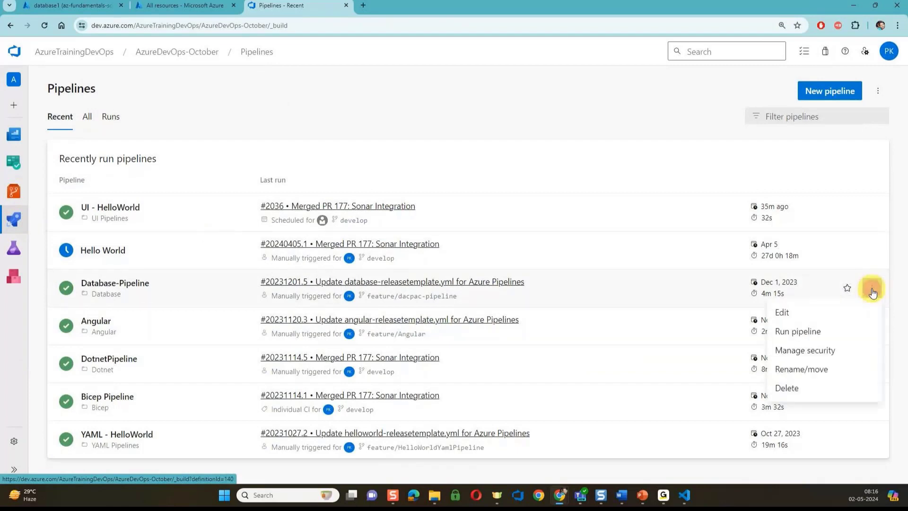
left_click(786, 312)
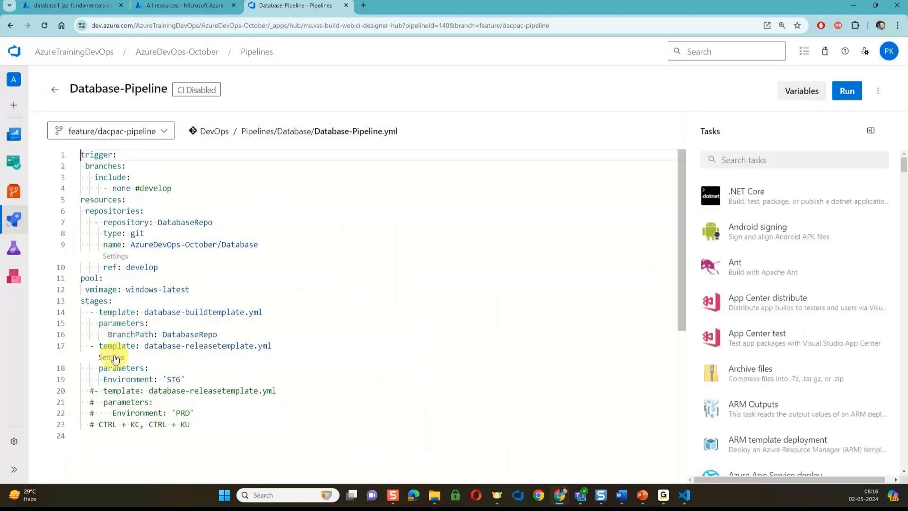
left_click(185, 319)
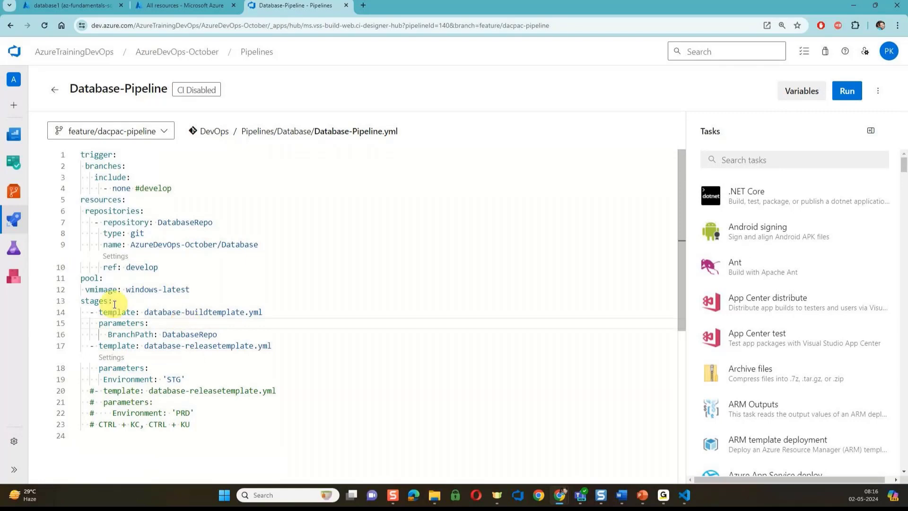
left_click(51, 30)
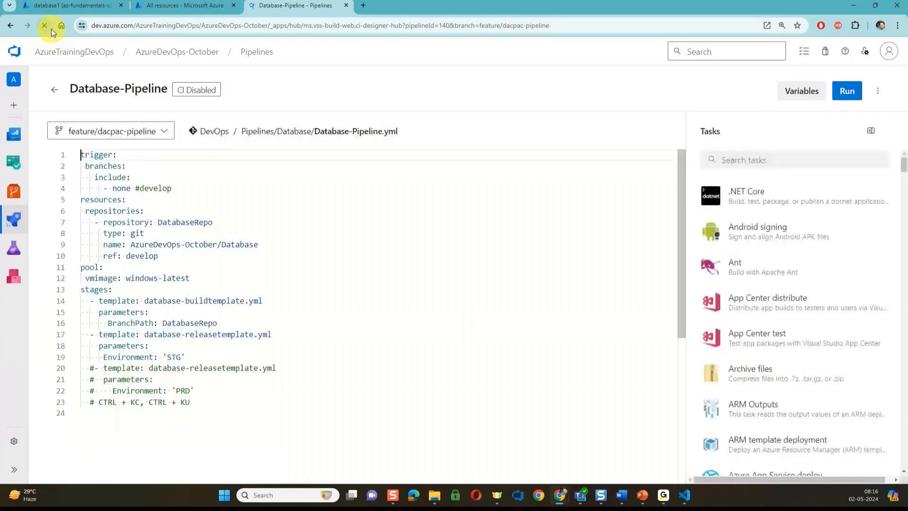
Open database-buildtemplate.yml and fold its first two DotNetCoreCLI task blocks
left_click(111, 300)
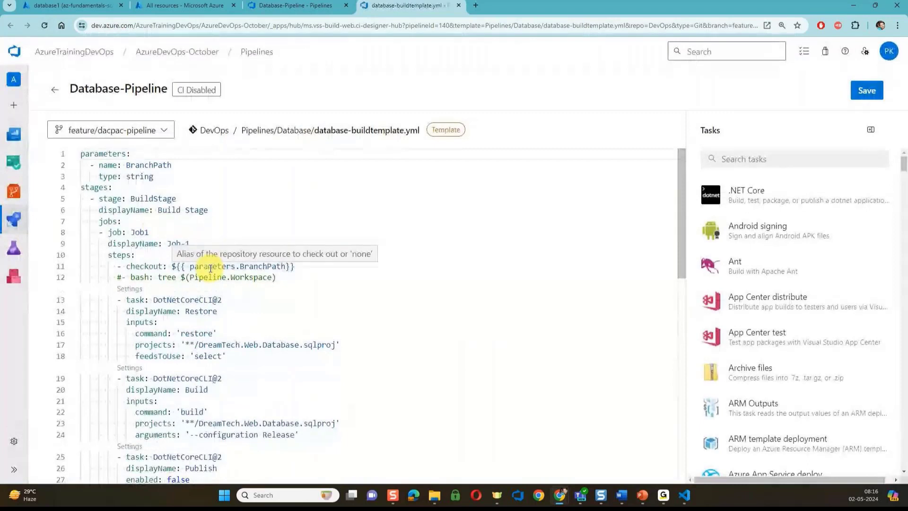
left_click(74, 302)
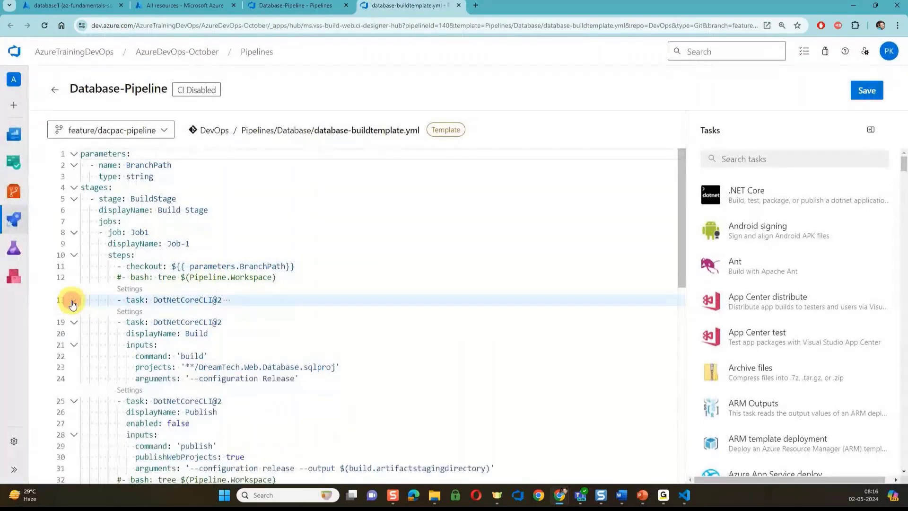
left_click(73, 324)
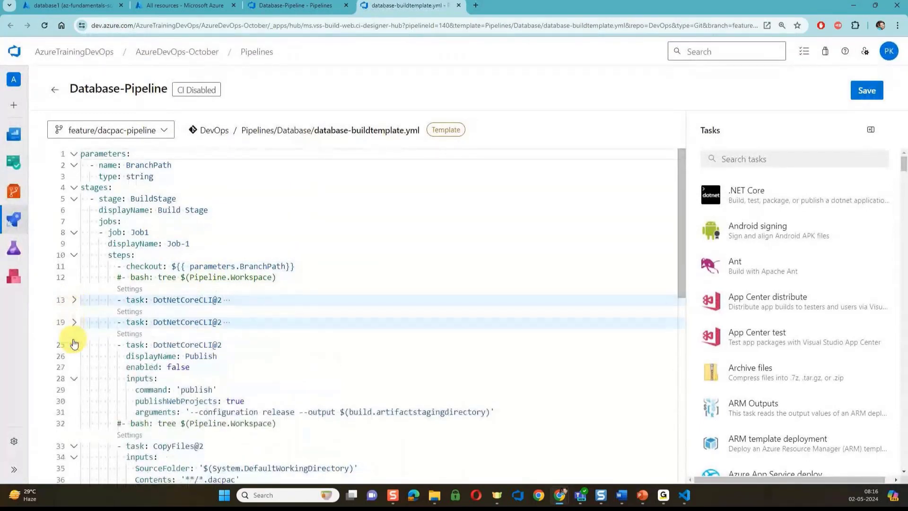
Fold the third DotNetCoreCLI and CopyFiles tasks, leaving PublishBuildArtifacts expanded
left_click(73, 344)
left_click(74, 379)
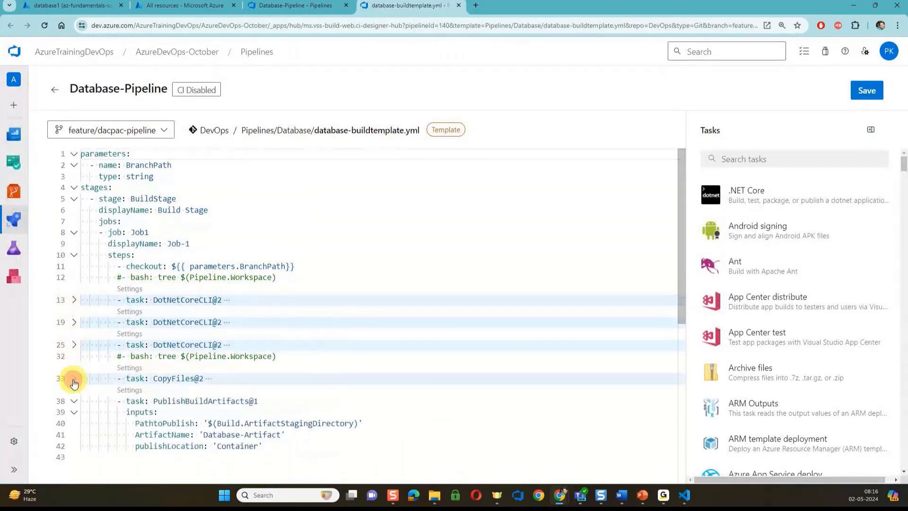
left_click(74, 401)
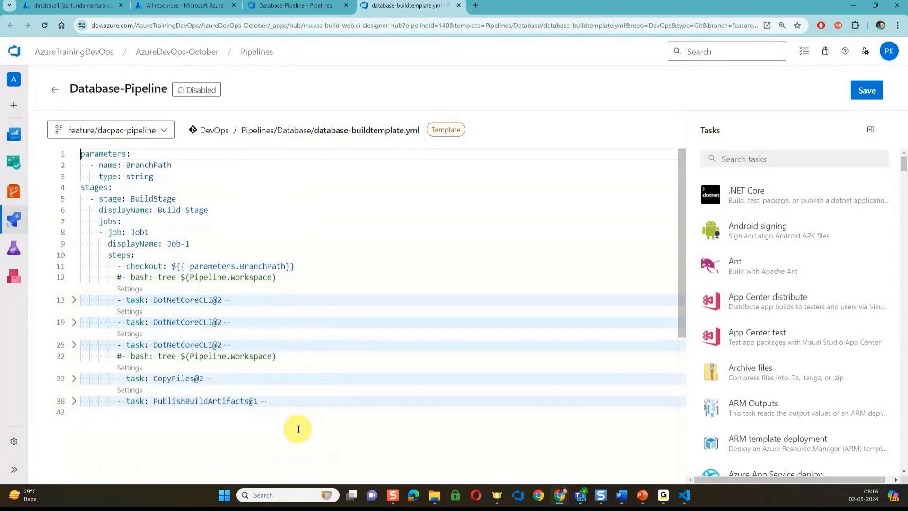
left_click(73, 400)
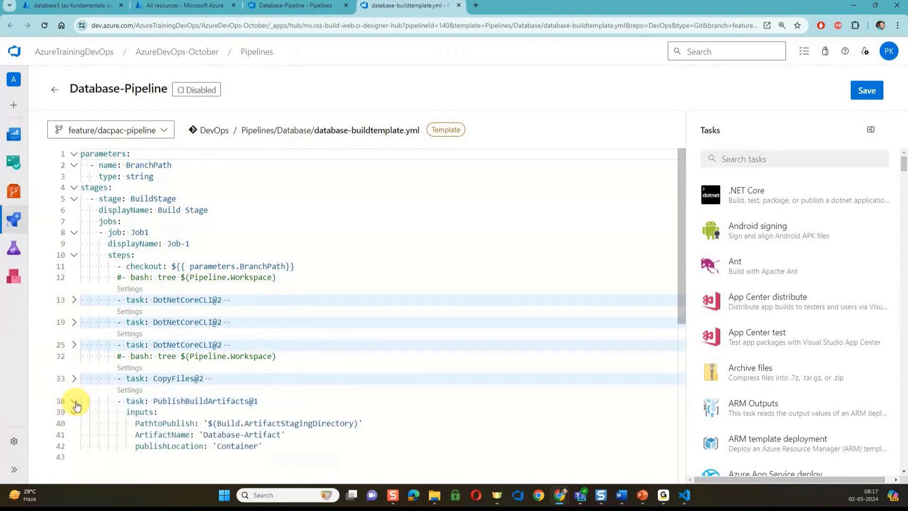
left_click(73, 400)
left_click(74, 401)
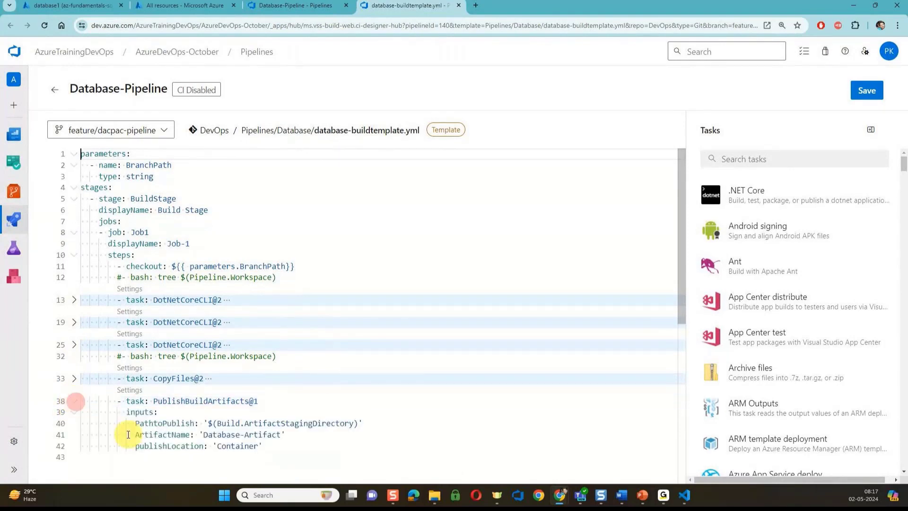
Add an outdented blank line after the publishLocation 'Container' value
left_click(264, 447)
key("Return")
key("ctrl+space")
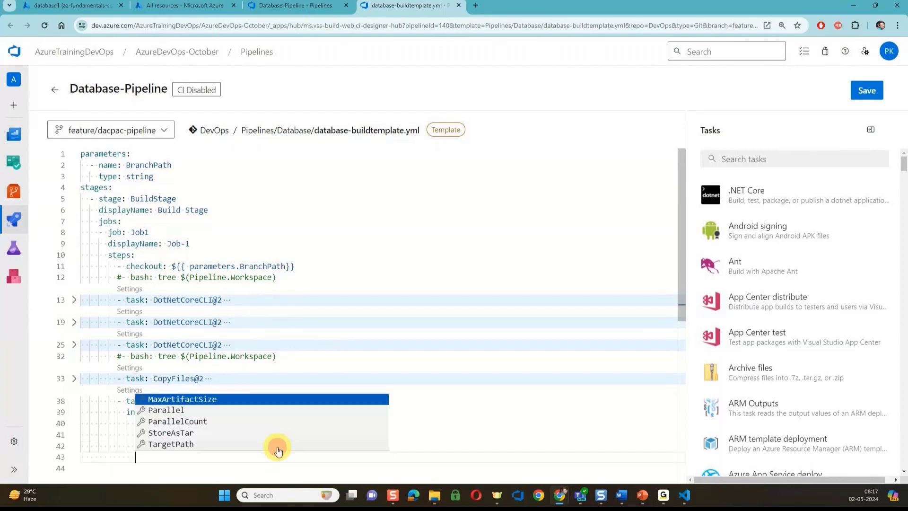
key("BackSpace")
key("BackSpace")
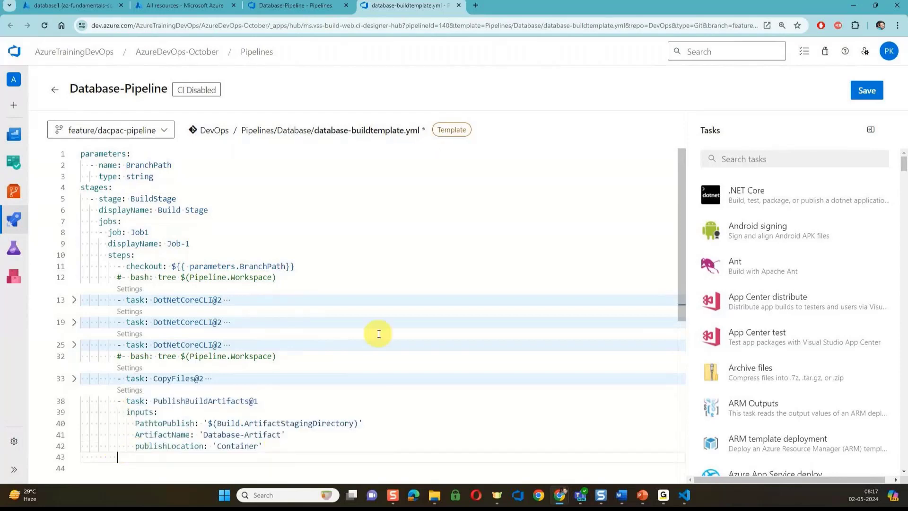
Add a .NET Core task with Command 'build' to the end of the template
left_click(762, 163)
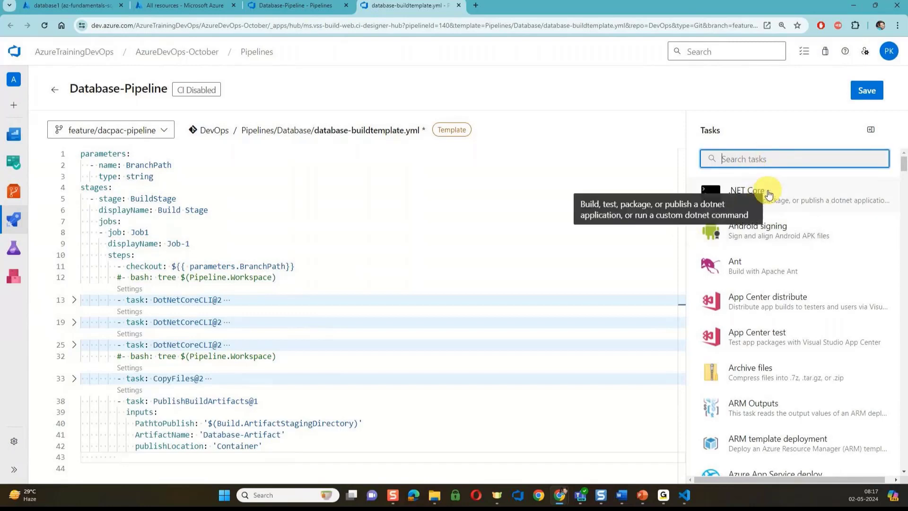
left_click(793, 196)
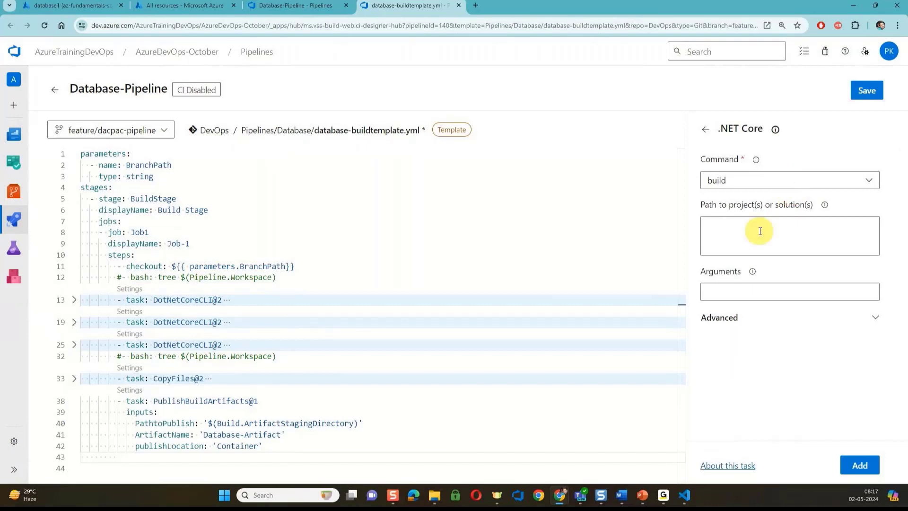
left_click(860, 468)
scroll(350, 374, "down", 1)
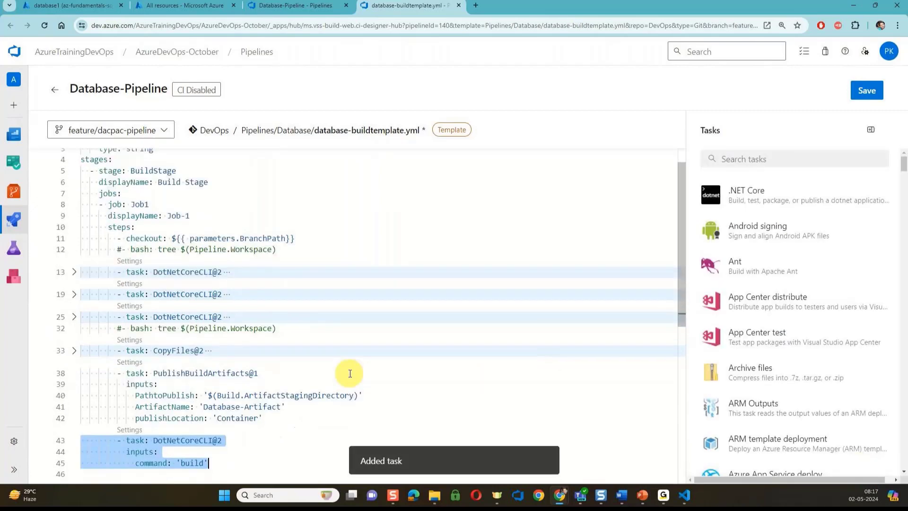
scroll(350, 374, "down", 1)
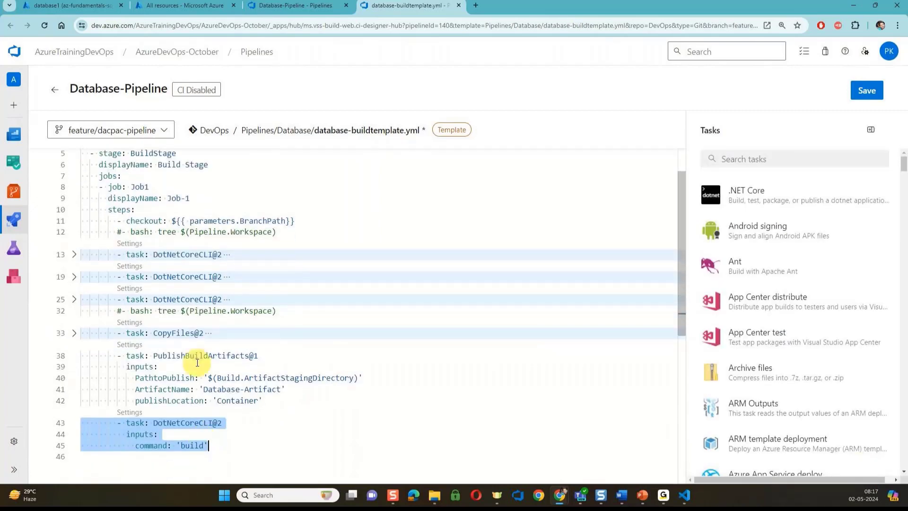
Open the PublishBuildArtifacts task settings and apply them back into the YAML
left_click(137, 345)
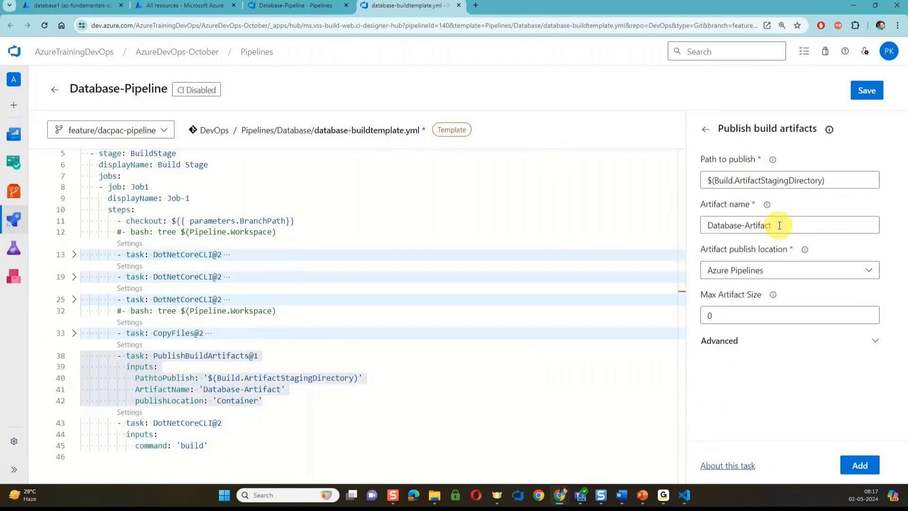
left_click(860, 465)
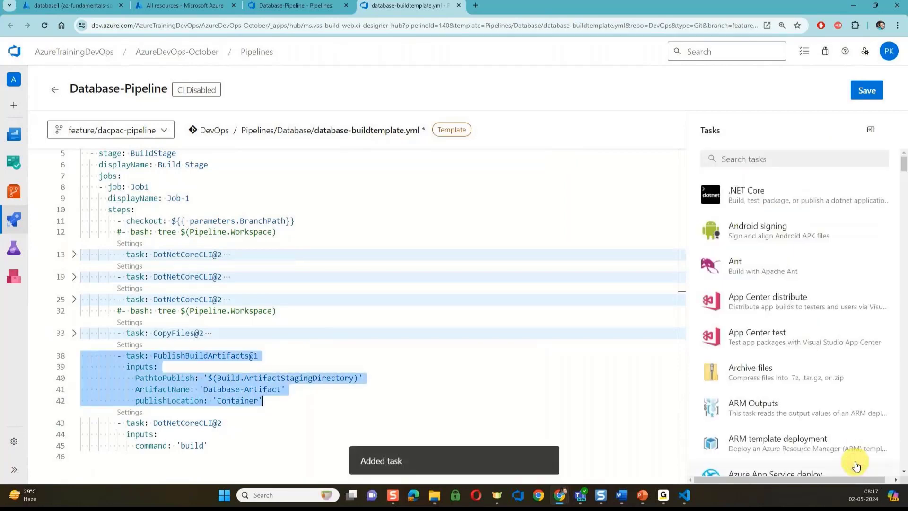
scroll(408, 363, "up", 2)
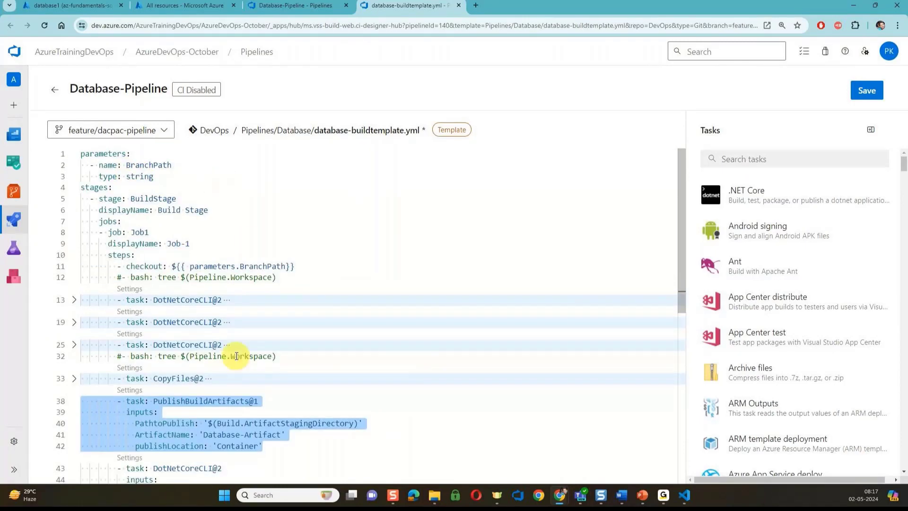
scroll(236, 356, "down", 1)
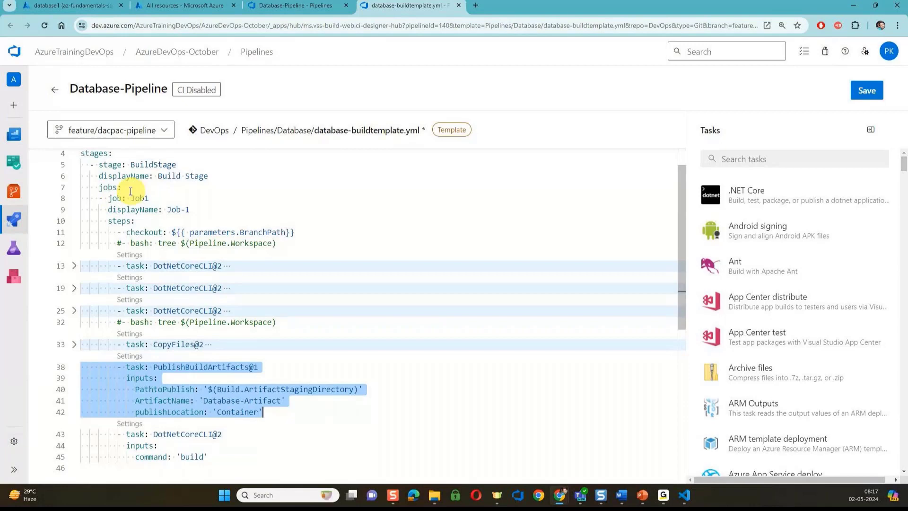
key("alt+Tab")
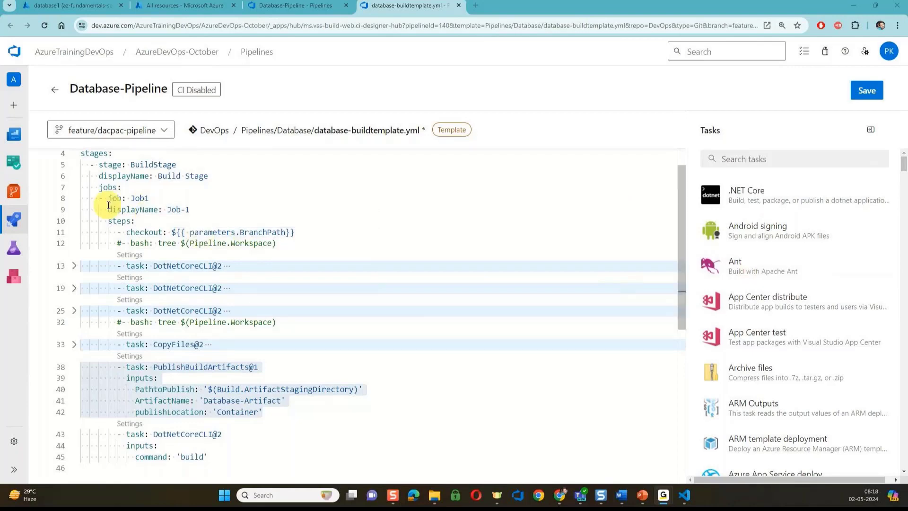
Leave the template editor discarding unsaved changes, then switch to the sqlserver.bicep VS Code window
mouse_move(19, 221)
left_click(63, 238)
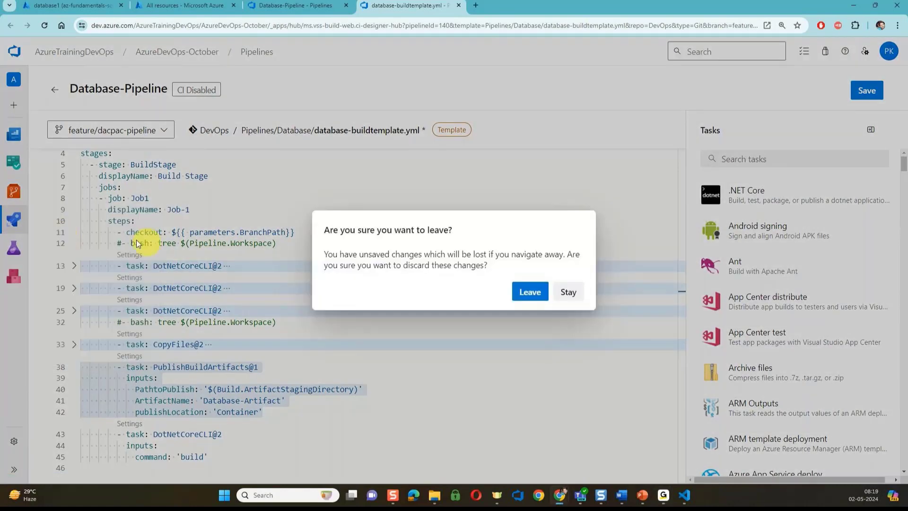
left_click(539, 291)
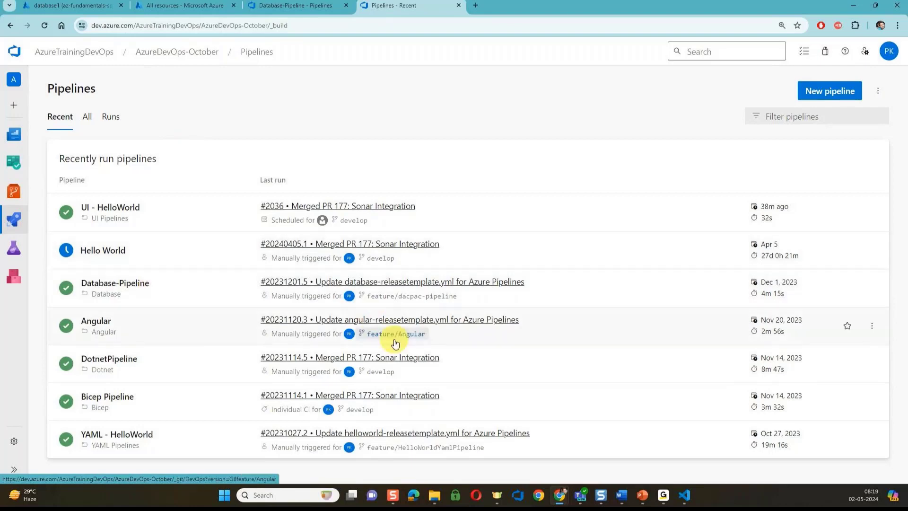
left_click(685, 495)
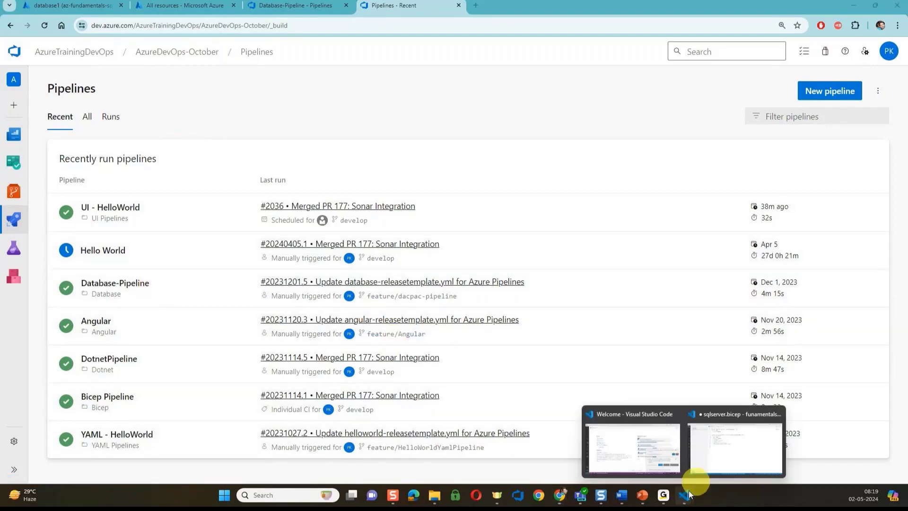
left_click(723, 450)
Bring sqlserver.bicep to the front to review the sqlServer and sqlServerDatabase resources
left_click(428, 232)
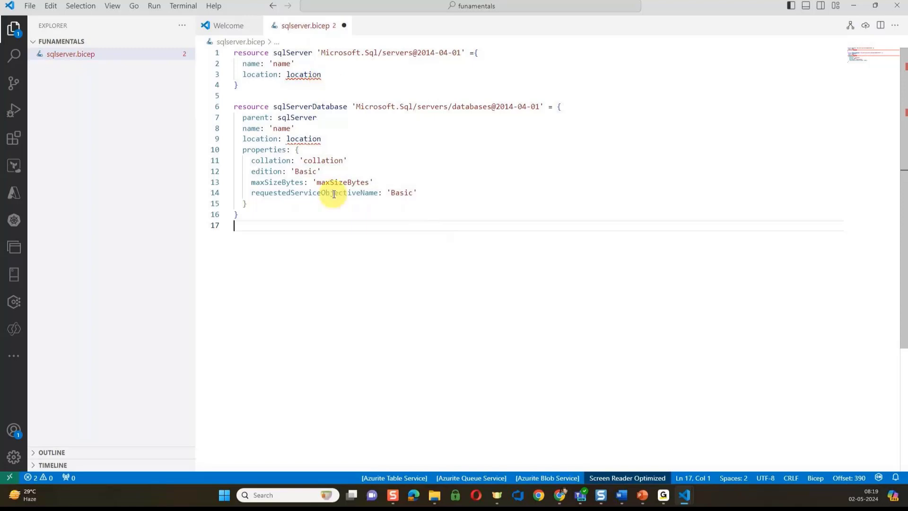
mouse_move(334, 194)
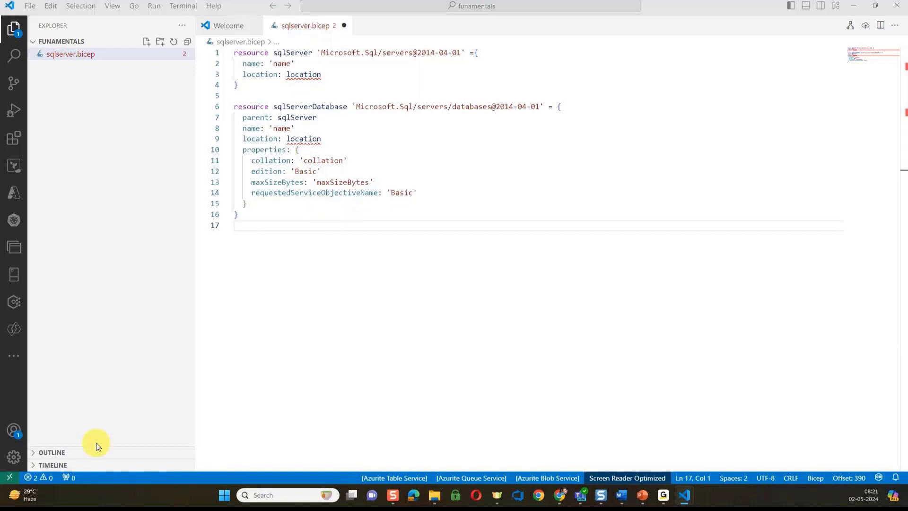
Switch back to Chrome's AzureDevOps-October recently run pipelines list
key("alt+Tab")
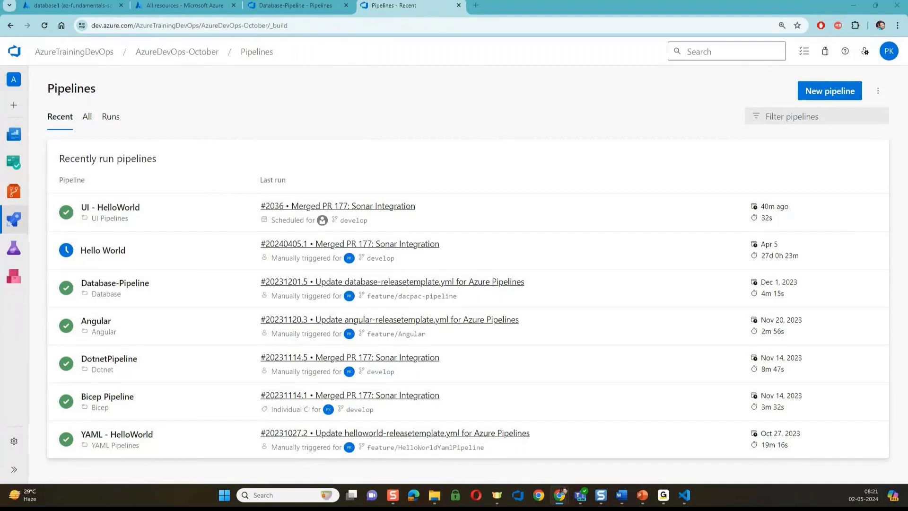
key("super+d")
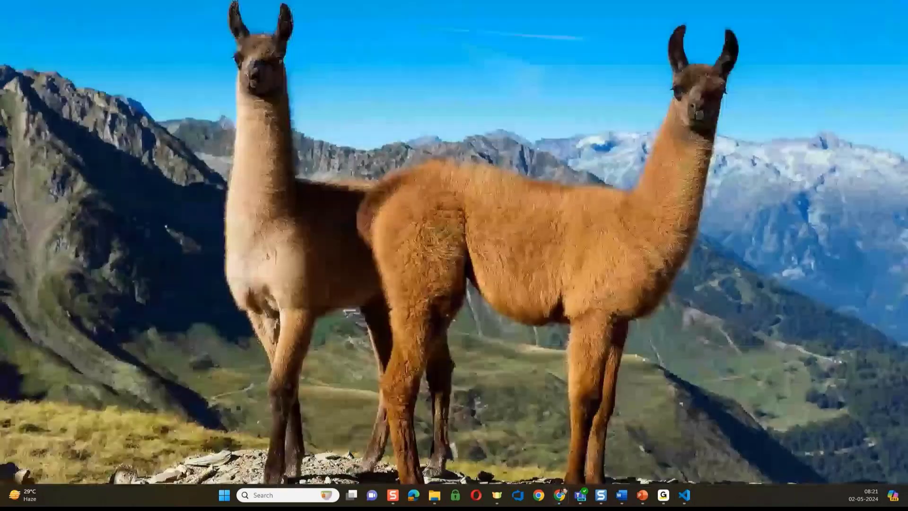
key("super+d")
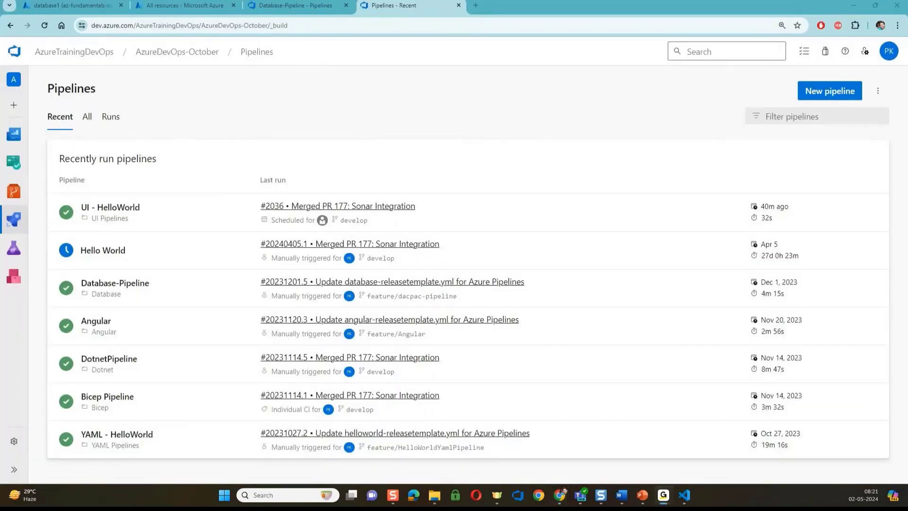